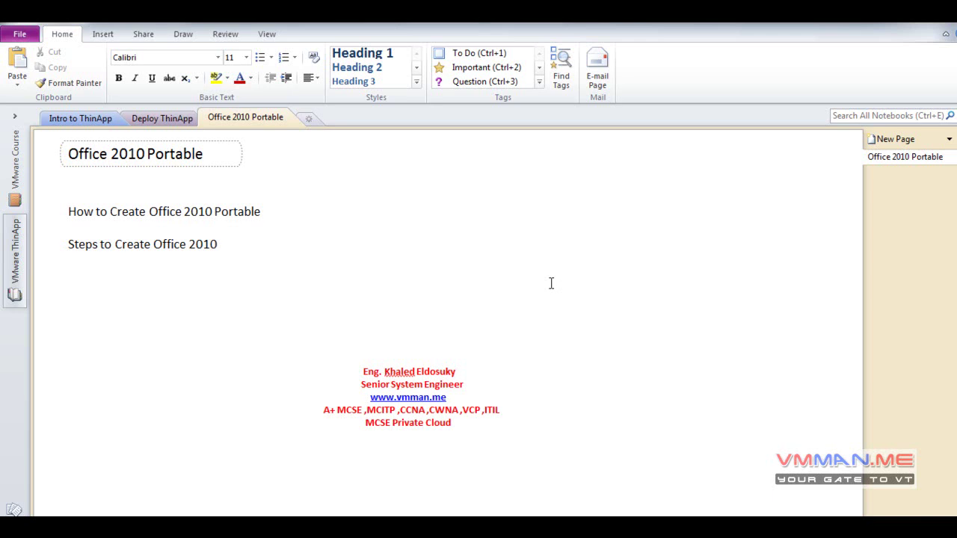
- Switch to the 192.168.1.105 remote desktop session and launch ThinApp Setup Capture
mouse_move(346, 513)
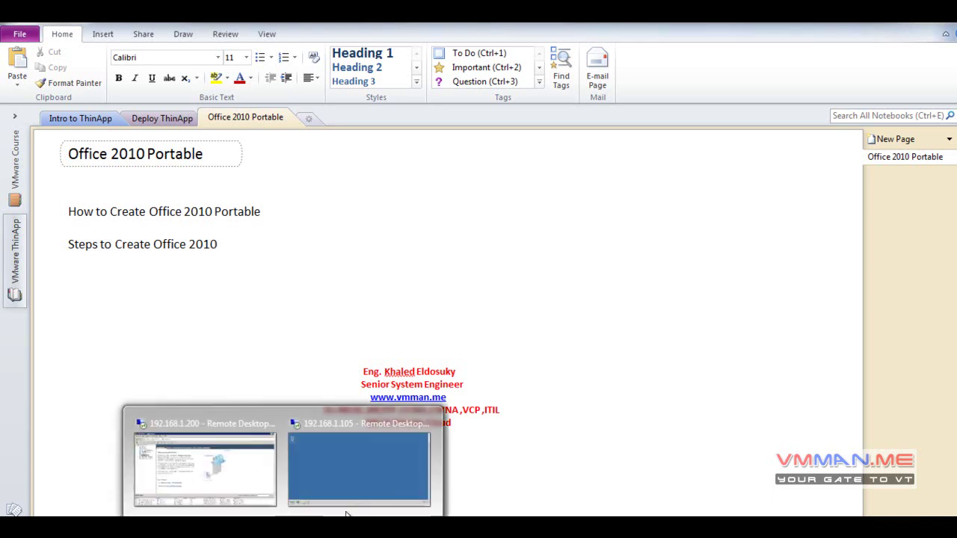
click(377, 488)
click(15, 495)
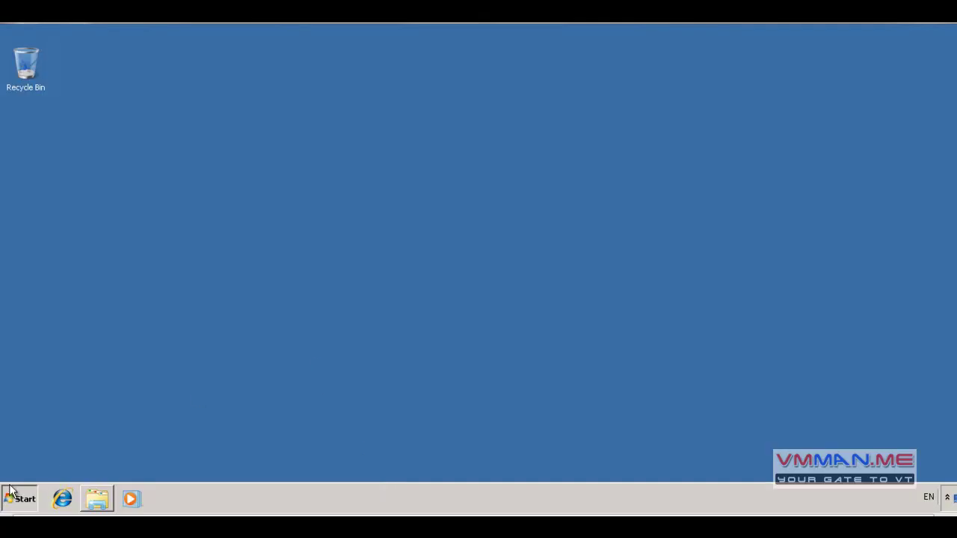
click(82, 445)
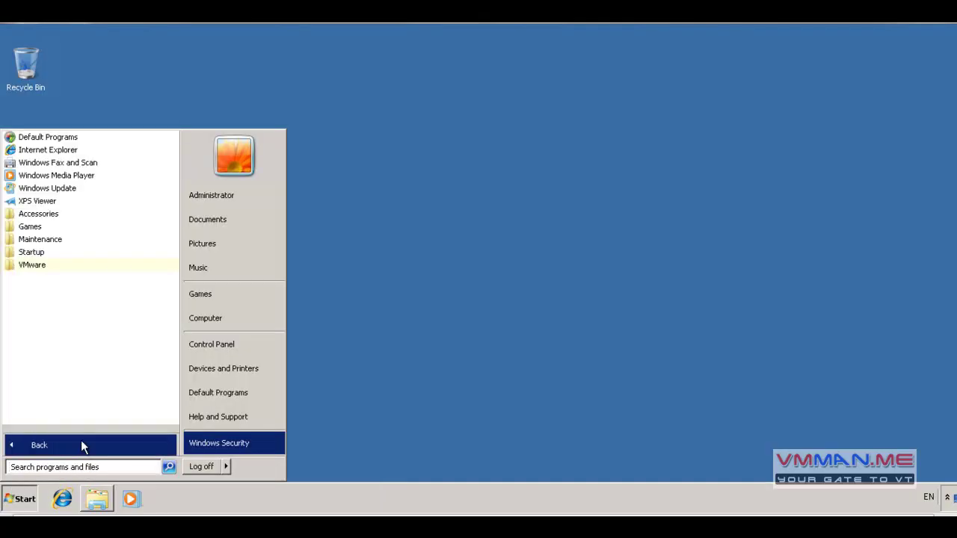
click(70, 267)
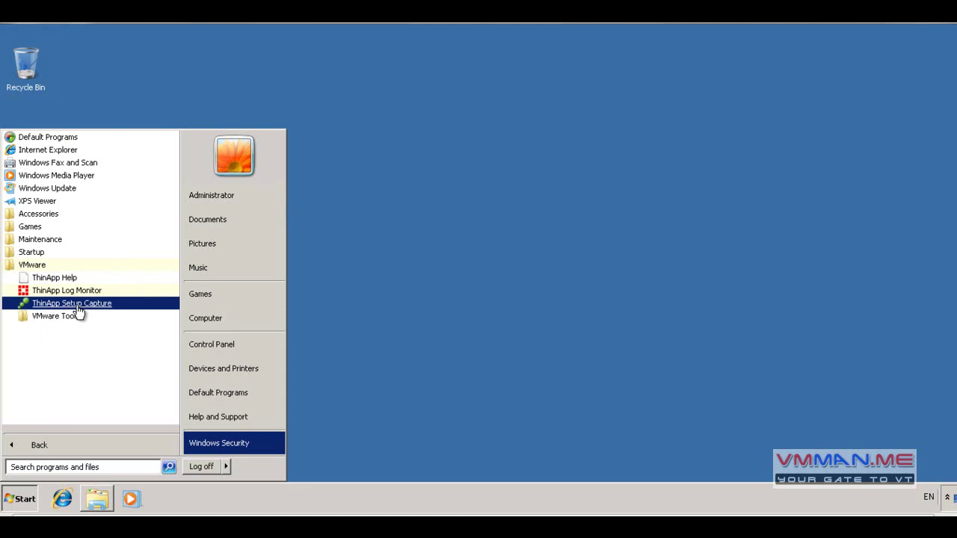
click(74, 303)
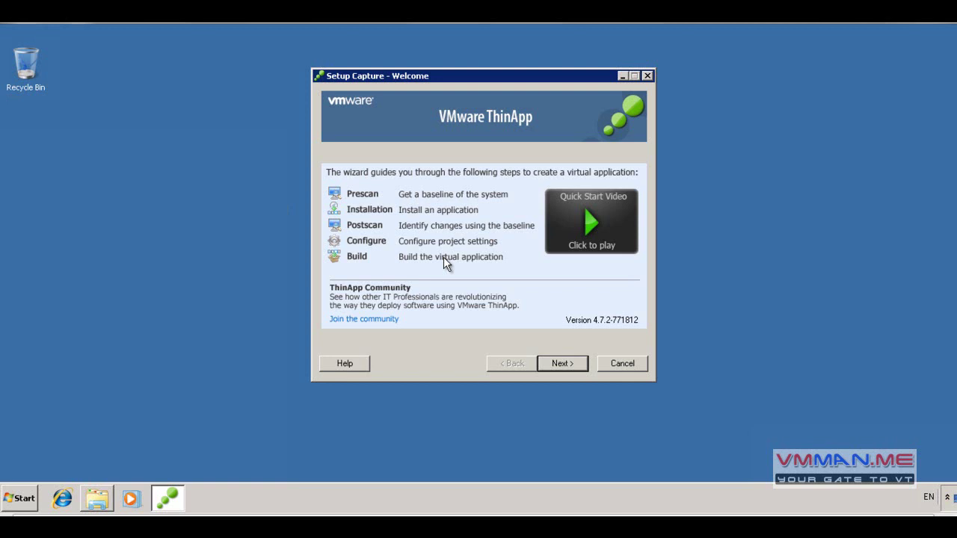
- Check in Computer that the Office disc is in DVD drive D:, and minimize the window to return to Setup Capture
click(20, 499)
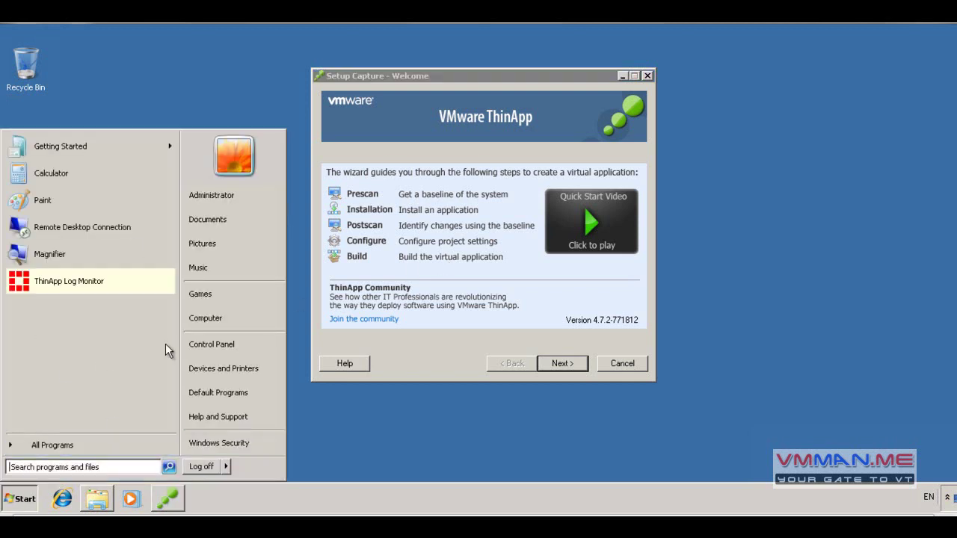
click(373, 125)
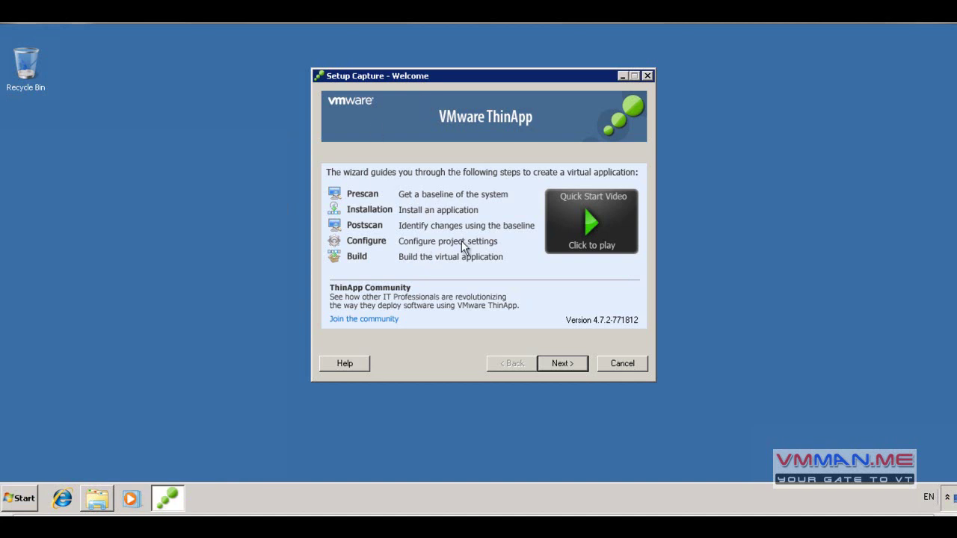
click(22, 498)
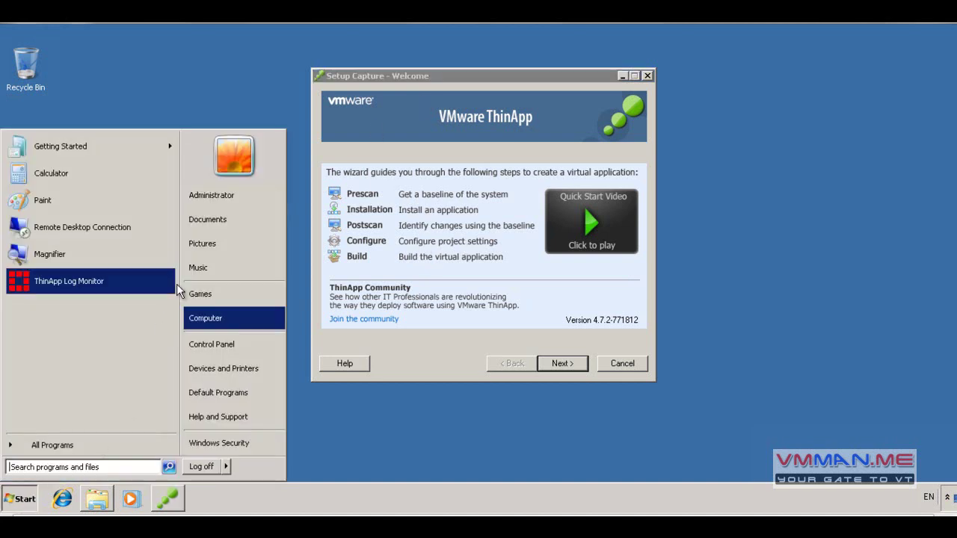
click(241, 325)
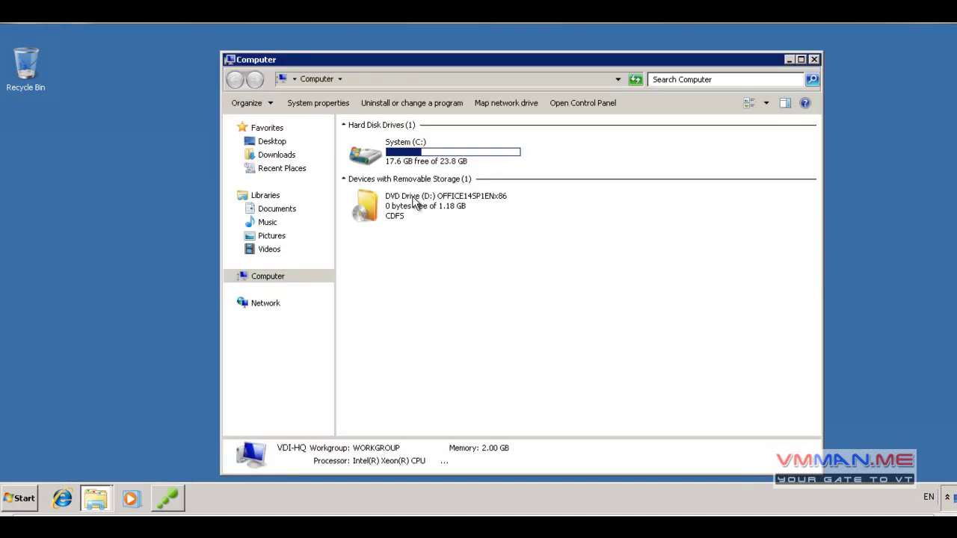
click(420, 223)
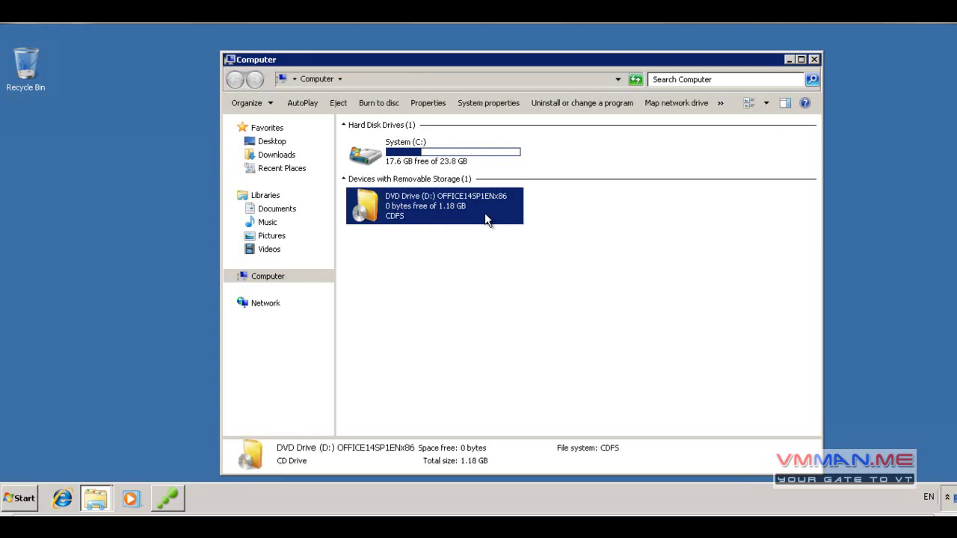
click(789, 59)
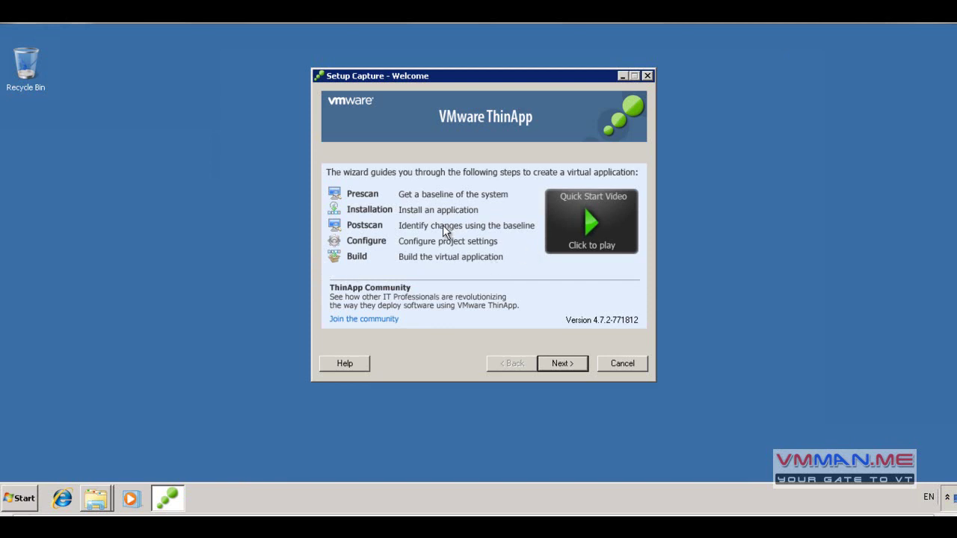
- Run the Setup Capture prescan of the clean system using the default scan locations
click(567, 366)
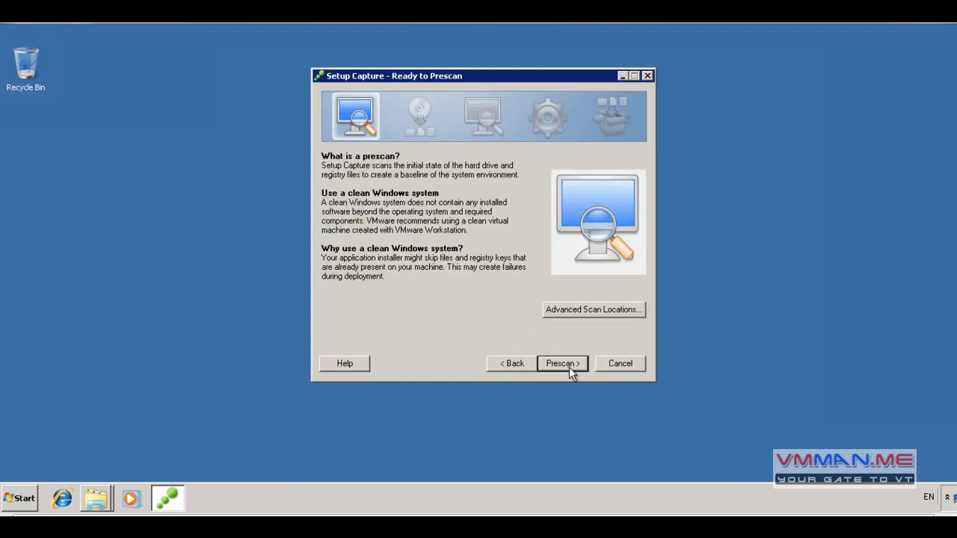
key(Return)
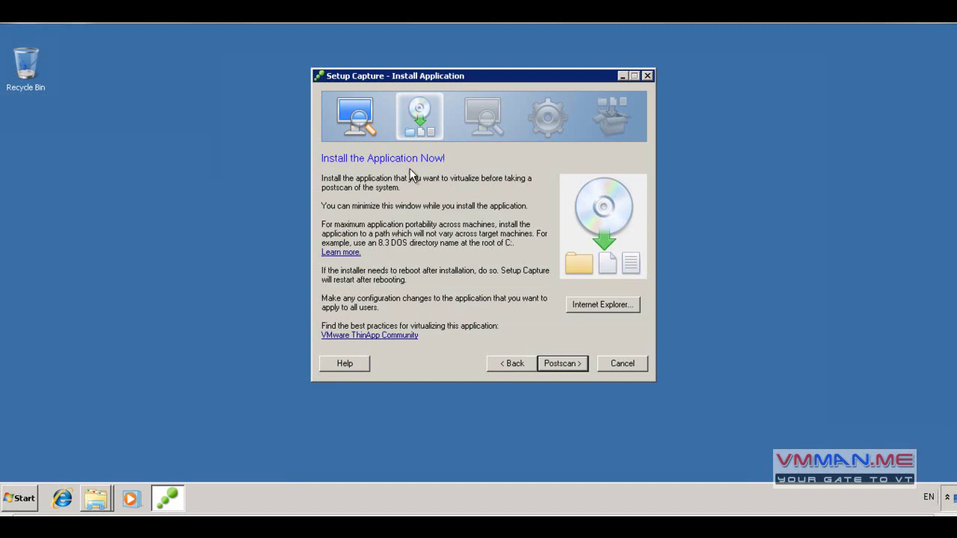
- Bring back the Computer window and start the Office 2010 installer from DVD drive D:
right_click(104, 507)
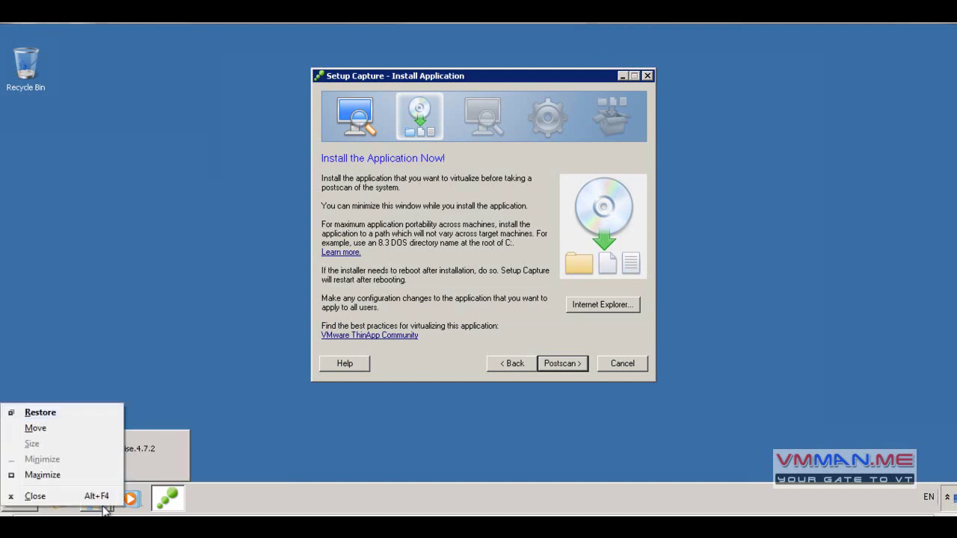
click(250, 440)
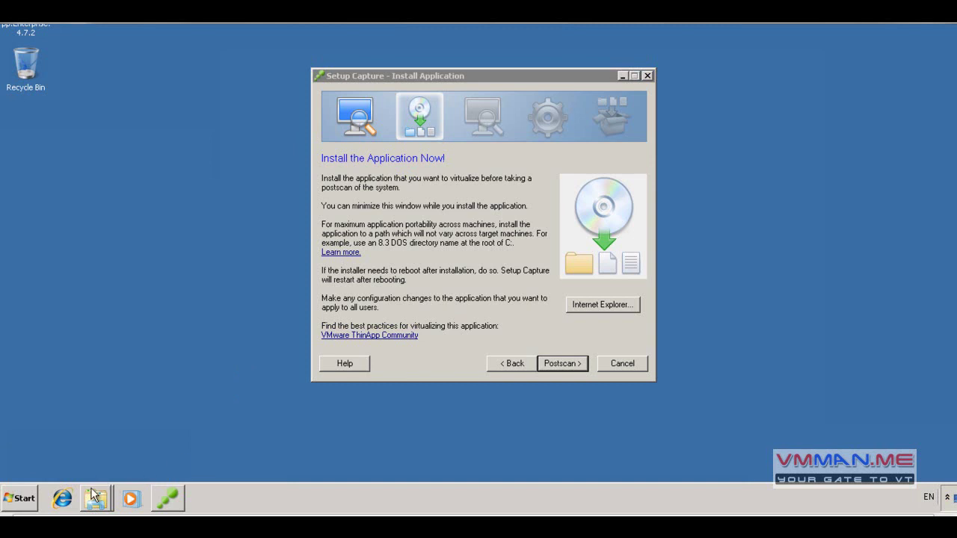
mouse_move(94, 495)
click(98, 470)
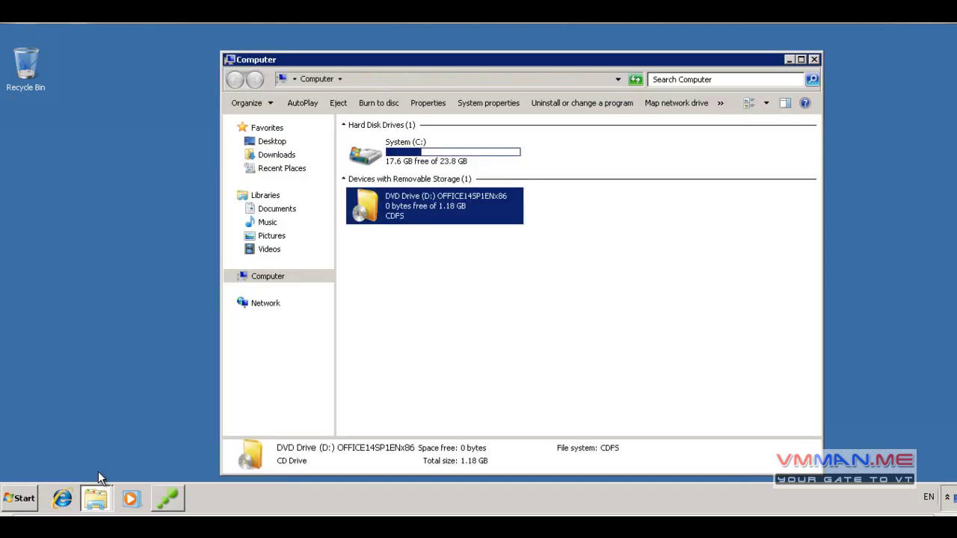
click(424, 344)
click(443, 208)
click(454, 294)
double_click(430, 205)
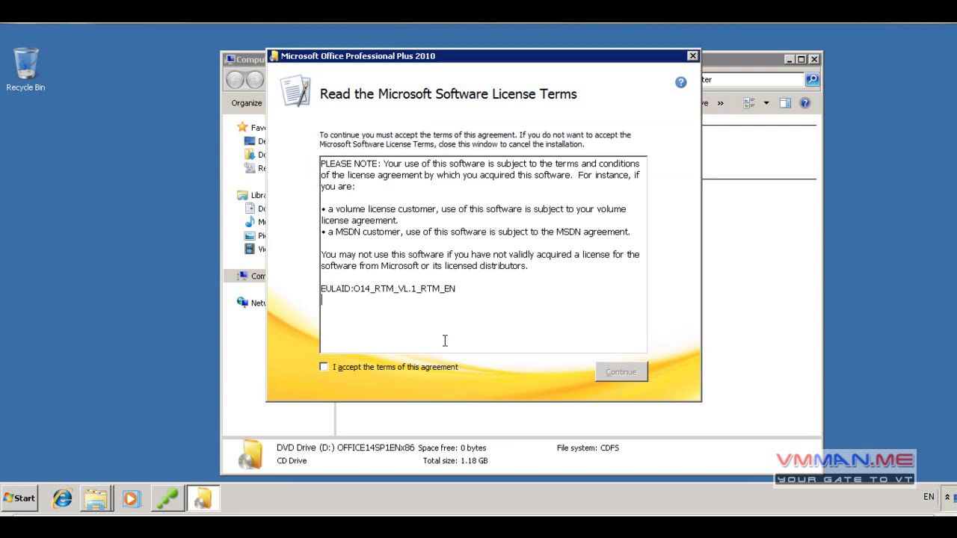
- Accept the license terms, install Office Professional Plus 2010 through the customized installation with its default options, and close the installer
click(426, 370)
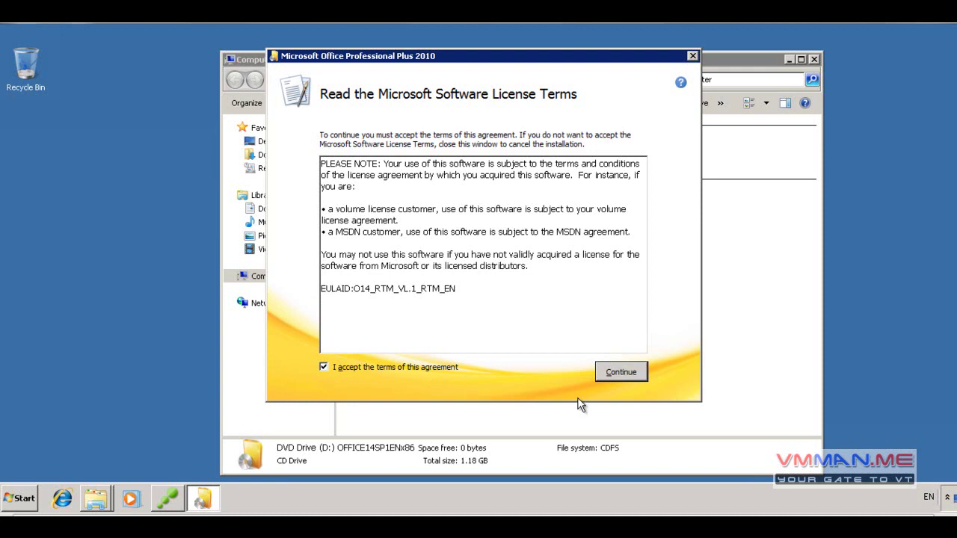
click(631, 373)
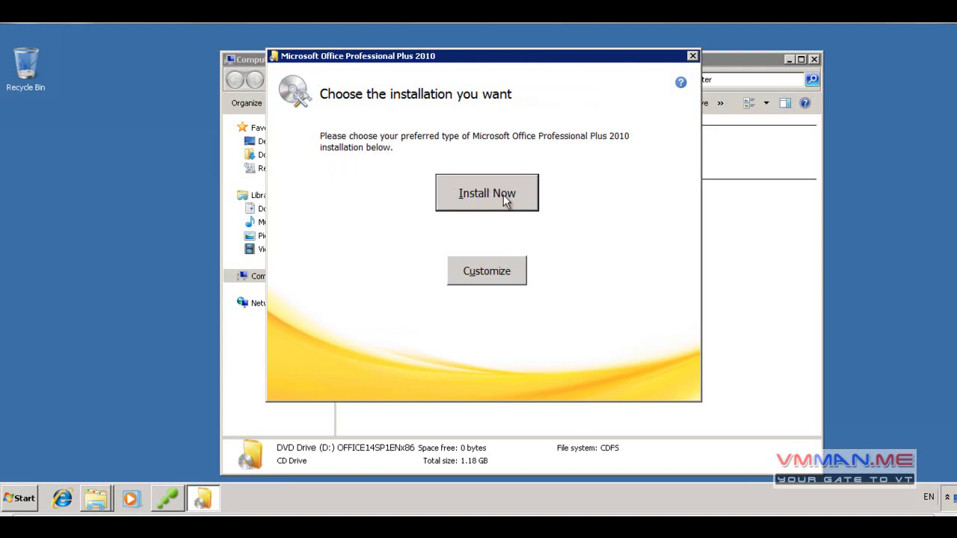
click(498, 273)
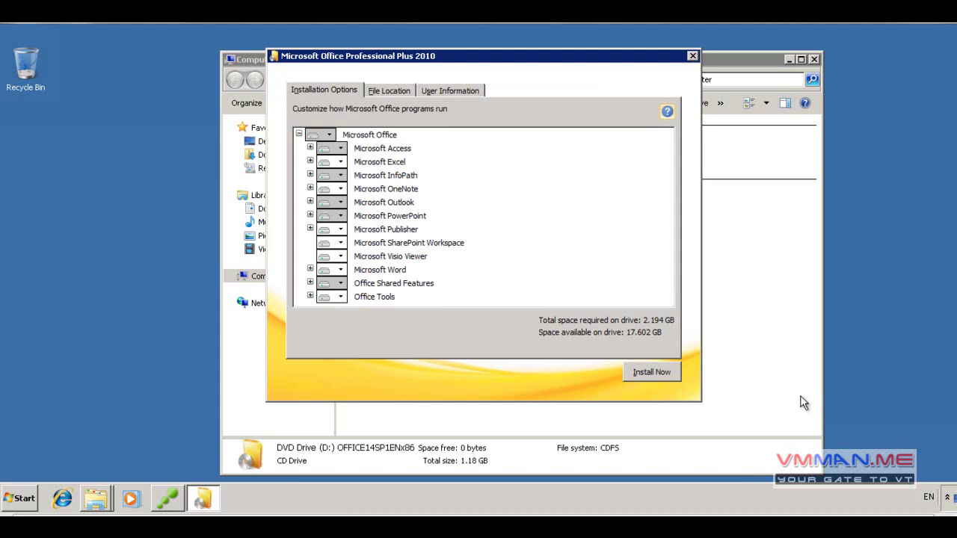
click(651, 372)
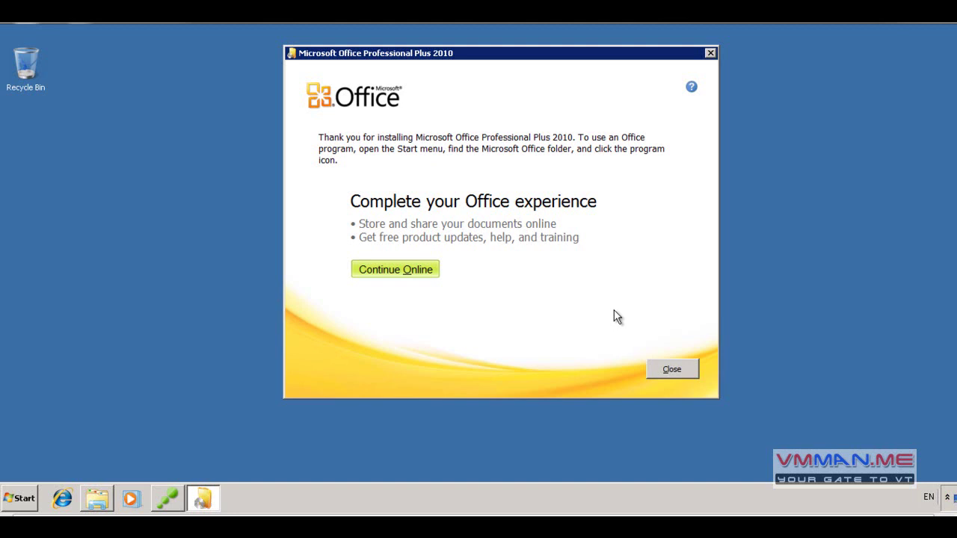
click(667, 371)
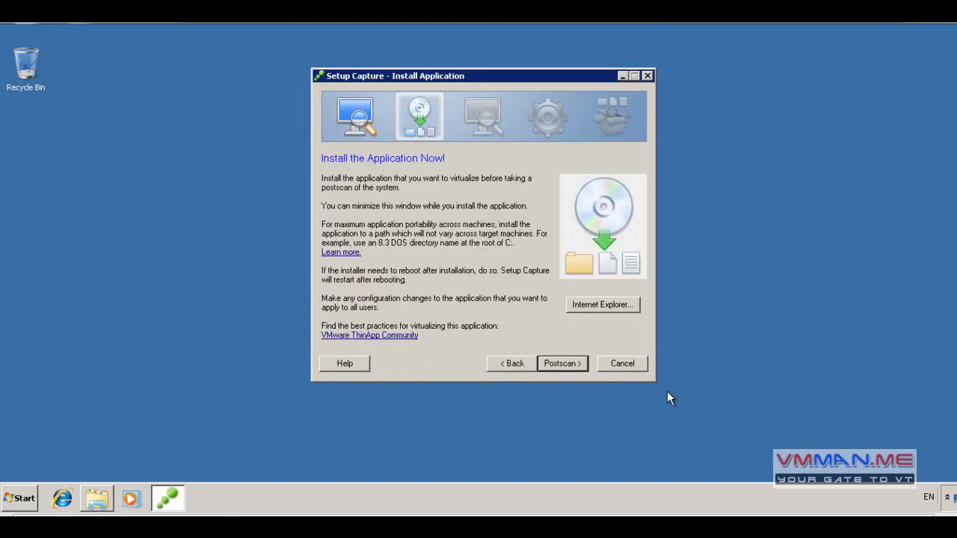
- Check the list of installed programs for the Microsoft Office 2010 applications
click(18, 498)
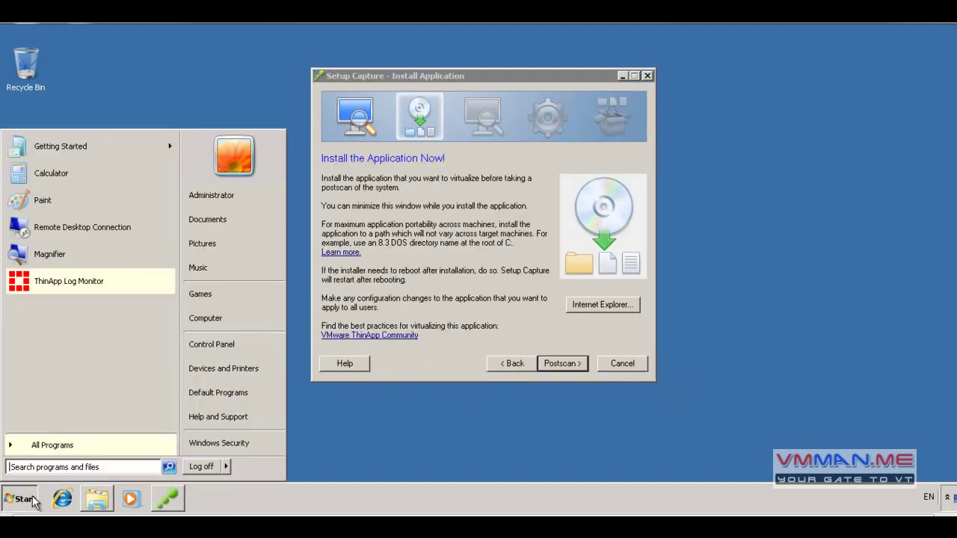
click(41, 445)
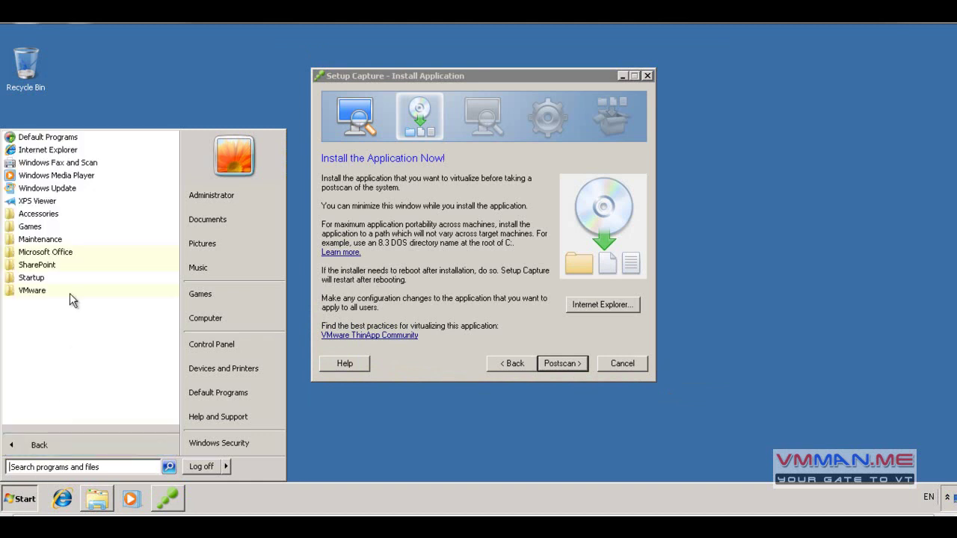
click(44, 240)
click(45, 239)
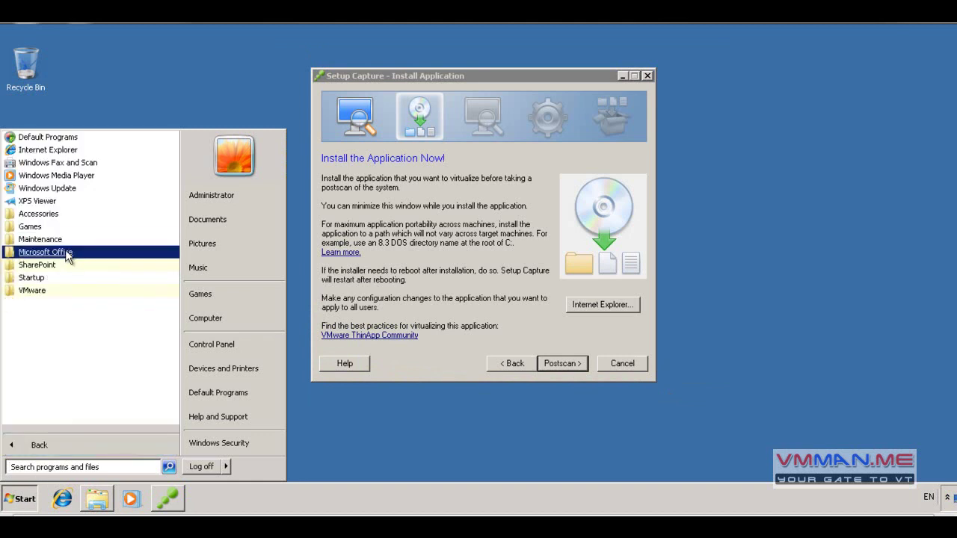
click(68, 251)
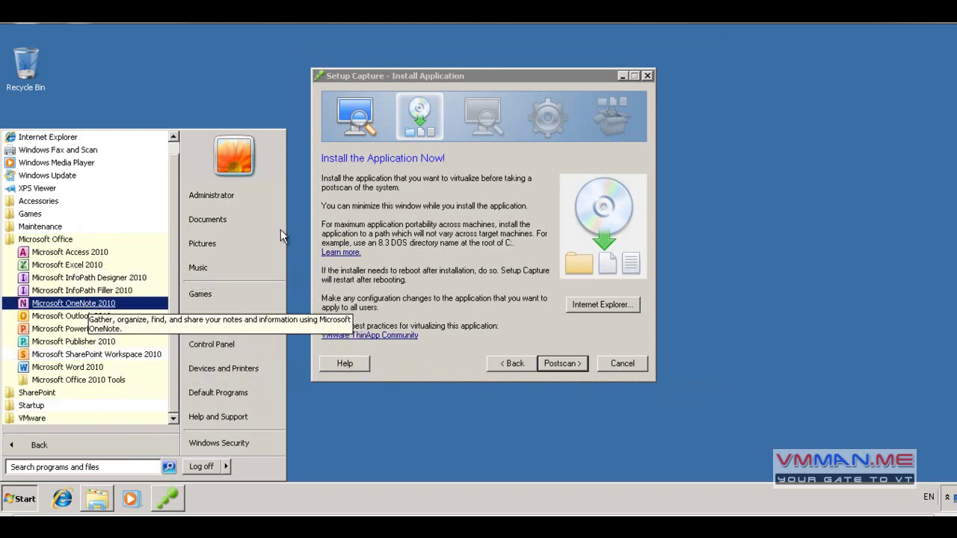
click(388, 212)
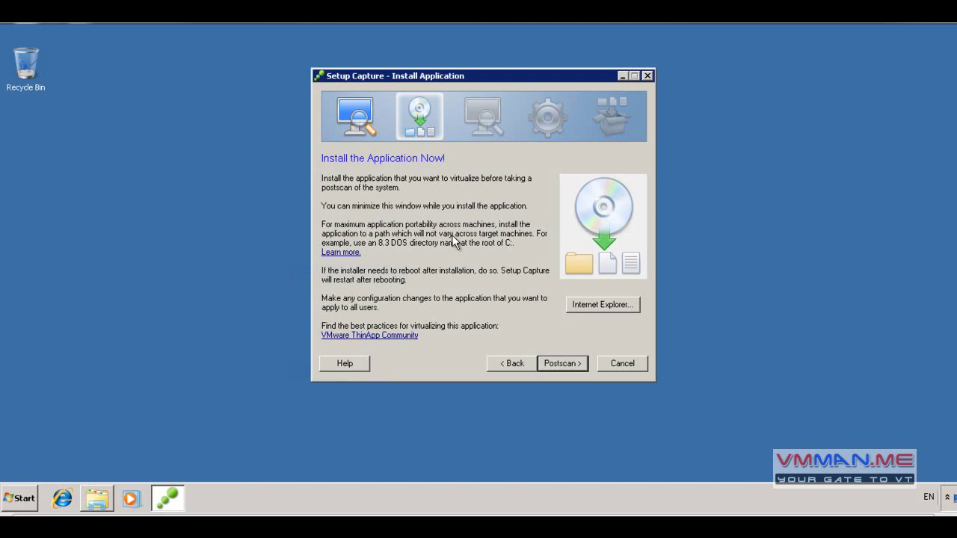
- Run the Setup Capture postscan, confirming that the application is completely installed and configured
click(554, 369)
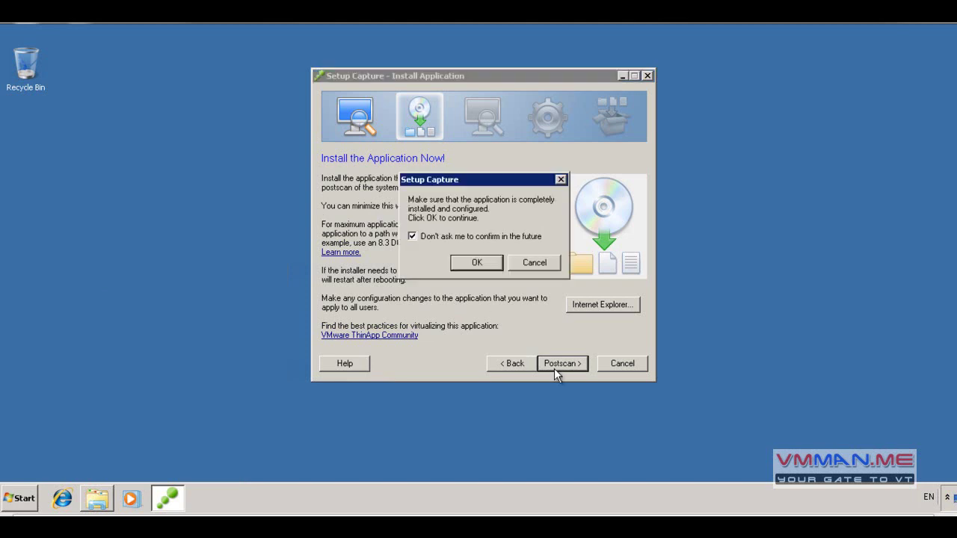
click(477, 262)
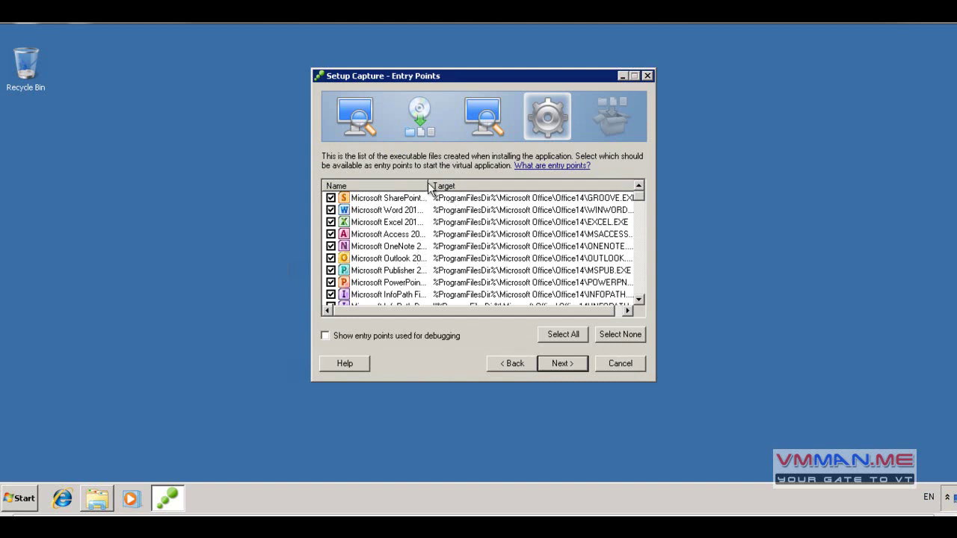
- Widen the Name column of the entry points list and examine the executables selected for the virtual application
drag(428, 184, 452, 183)
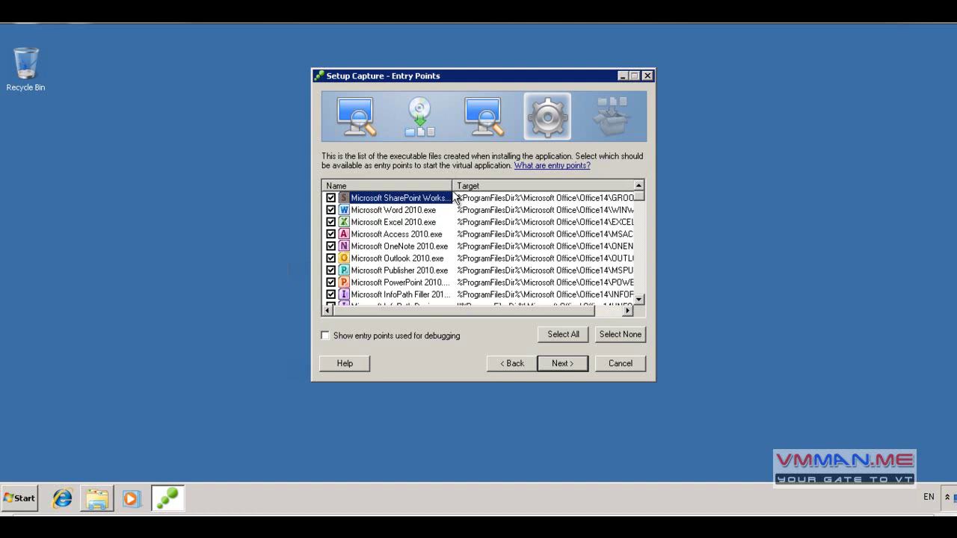
drag(452, 184, 474, 183)
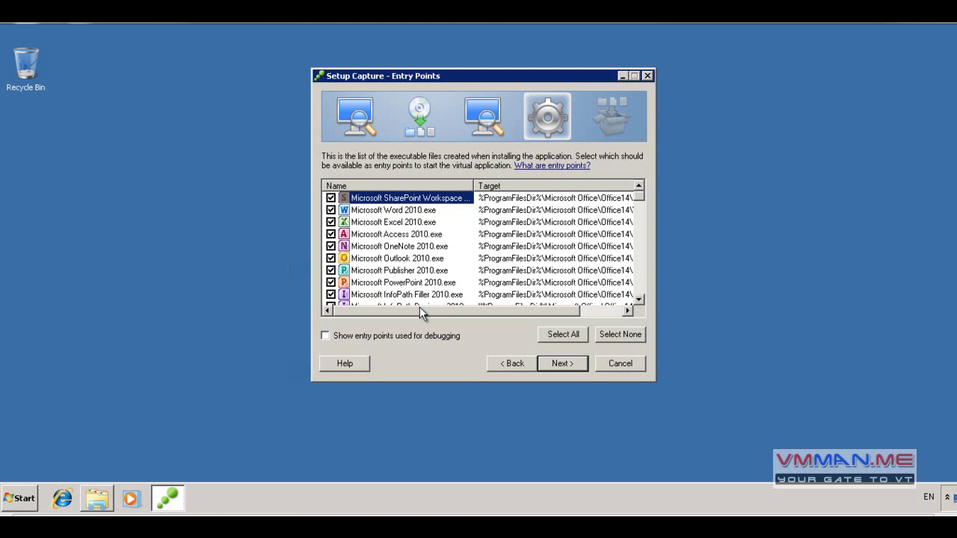
scroll(422, 288, down, 1)
scroll(422, 290, down, 3)
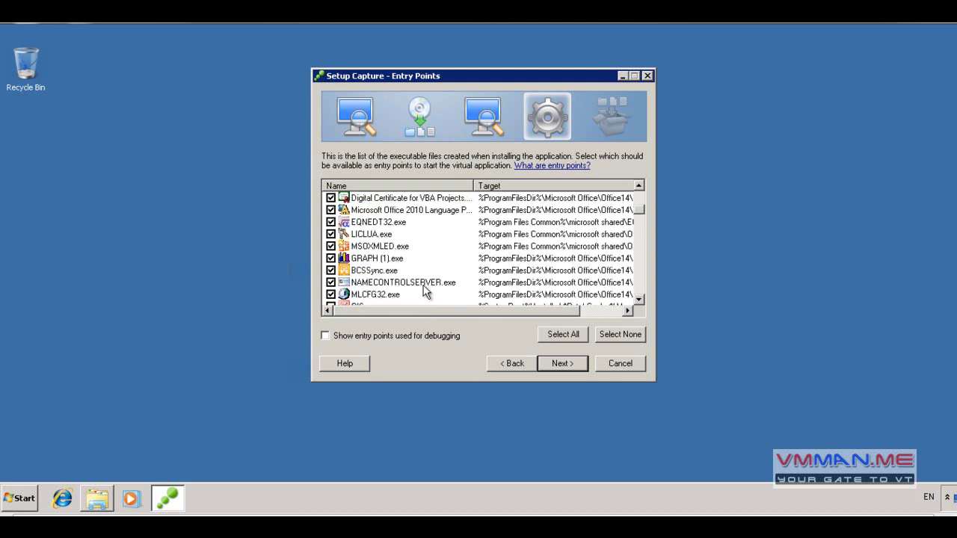
scroll(423, 292, down, 1)
scroll(423, 291, up, 1)
scroll(423, 291, up, 3)
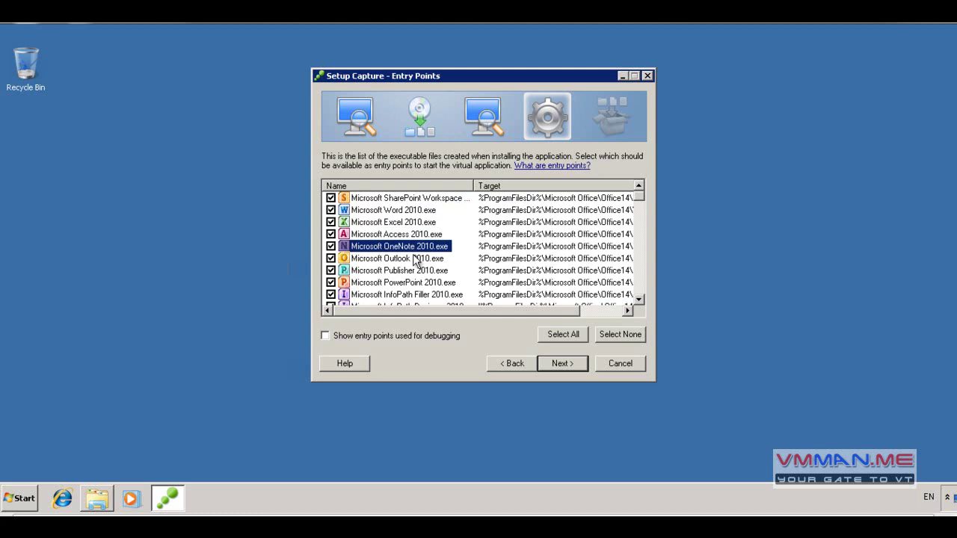
scroll(417, 284, down, 1)
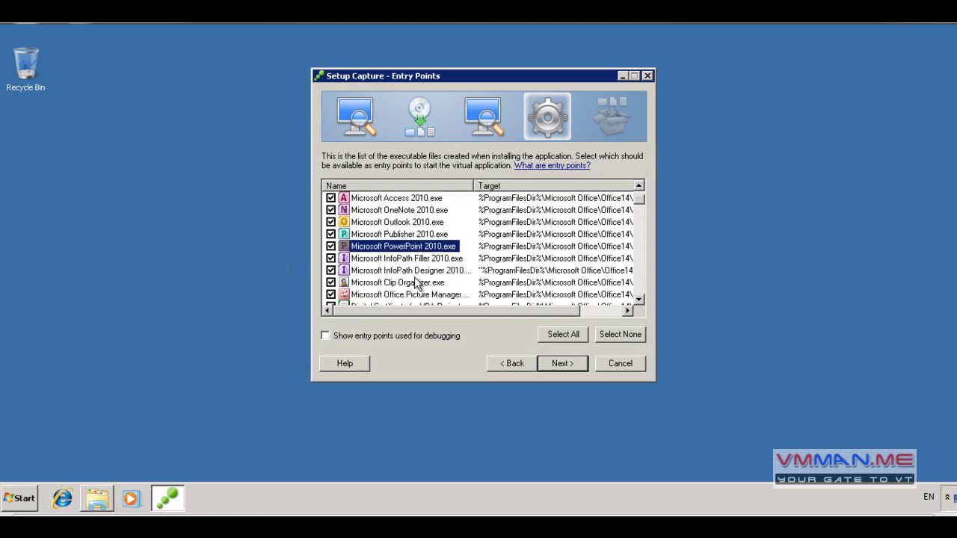
scroll(428, 280, down, 1)
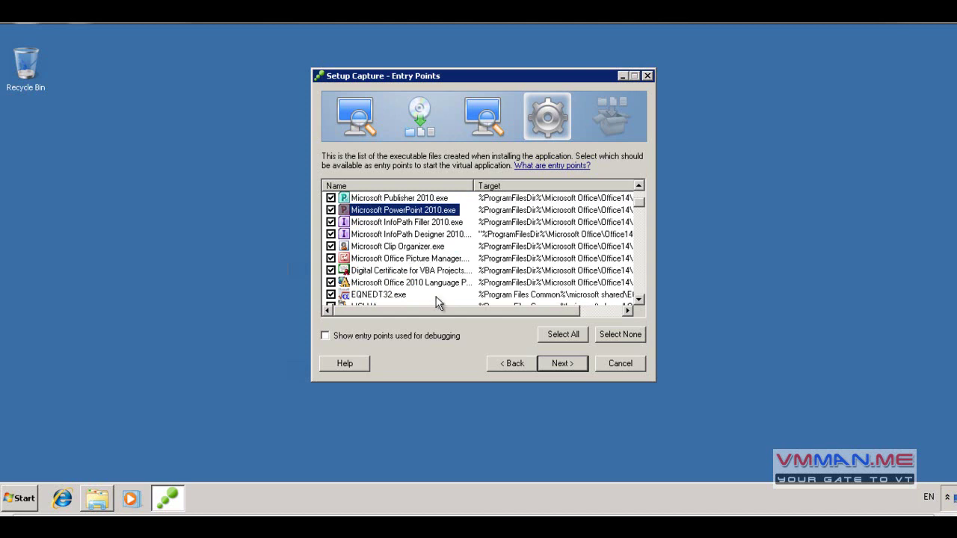
- Exclude EQNEDT32.exe, LICLUA.exe, MSOXMLED.exe, GRAPH (1).exe, BCSSync.exe, NAMECONTROLSERVER.exe and MLCFG32.exe from the entry points and continue the wizard
scroll(438, 300, down, 3)
scroll(438, 301, up, 1)
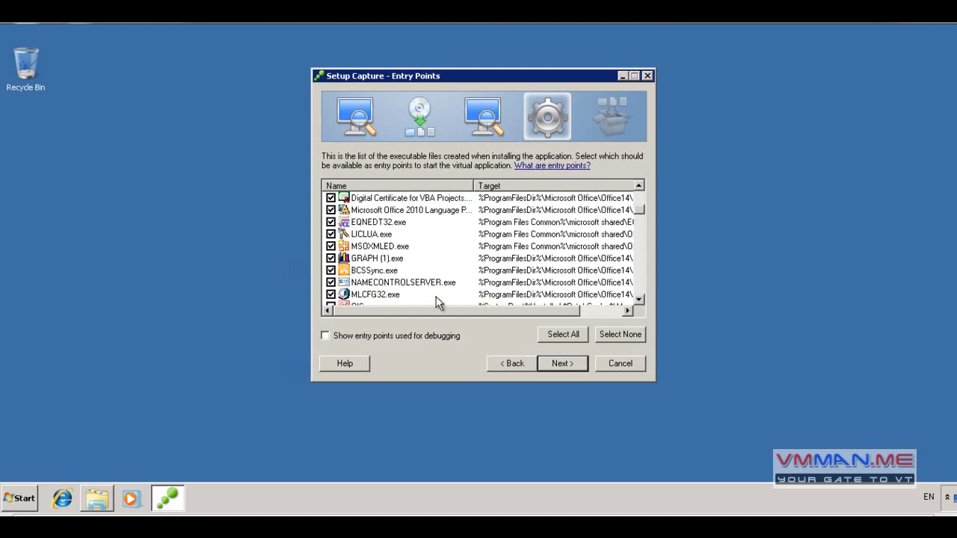
scroll(438, 302, up, 1)
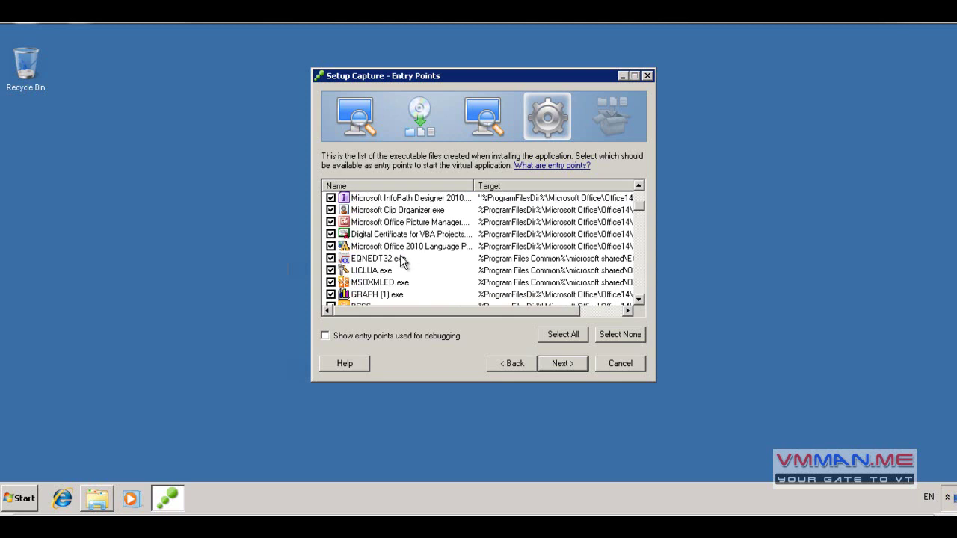
click(330, 258)
click(331, 270)
click(331, 282)
click(330, 294)
scroll(334, 288, down, 2)
click(330, 234)
click(330, 246)
click(331, 258)
scroll(338, 296, down, 2)
scroll(338, 296, down, 6)
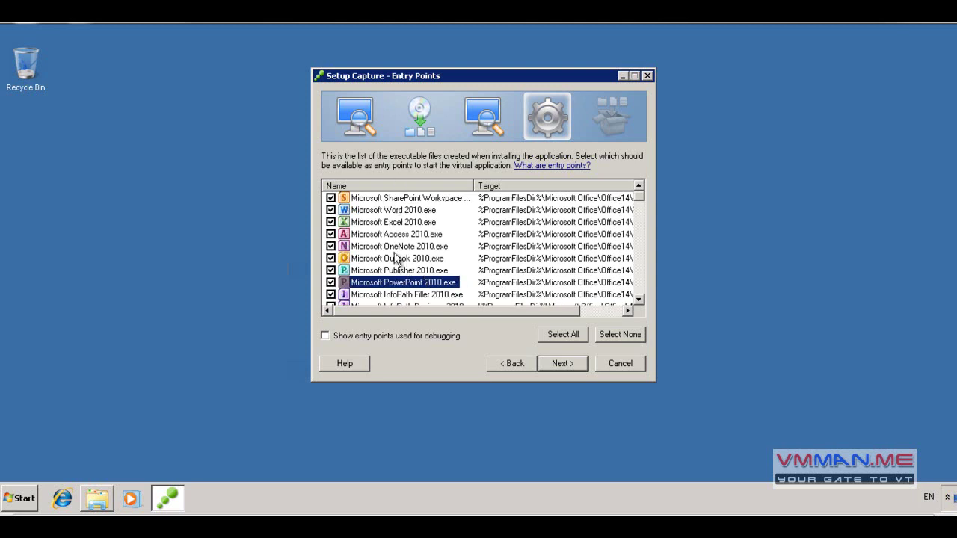
click(557, 365)
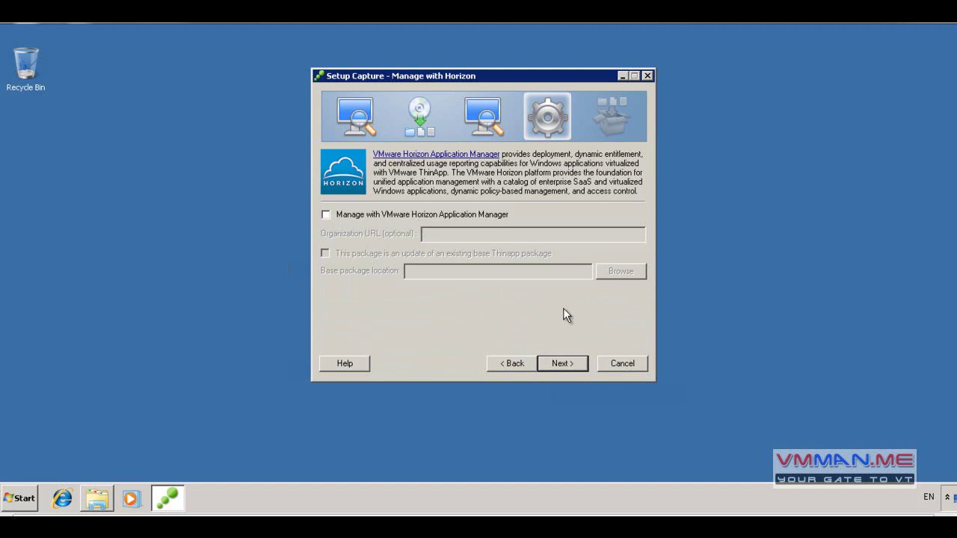
- Leave VMware Horizon management off and authorize Everyone to run the package
click(562, 366)
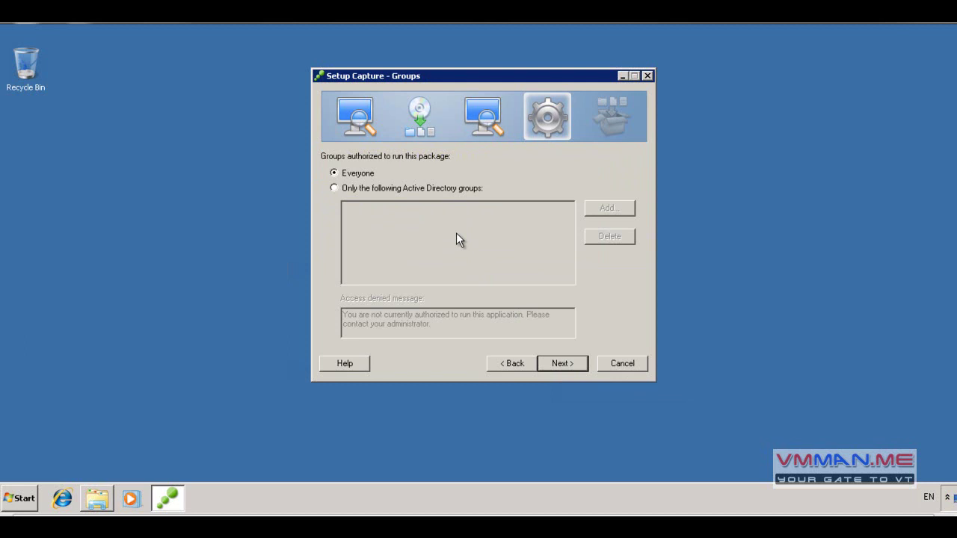
click(376, 188)
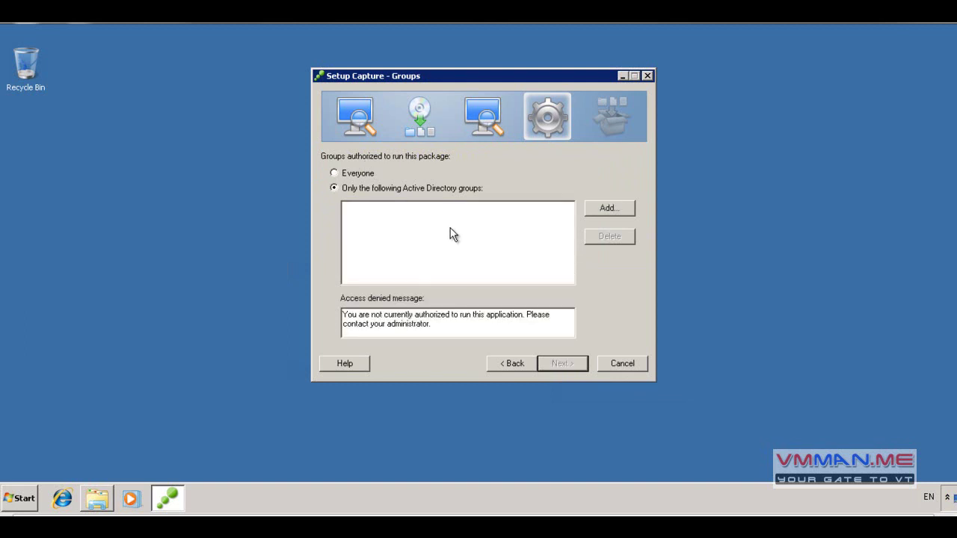
click(363, 174)
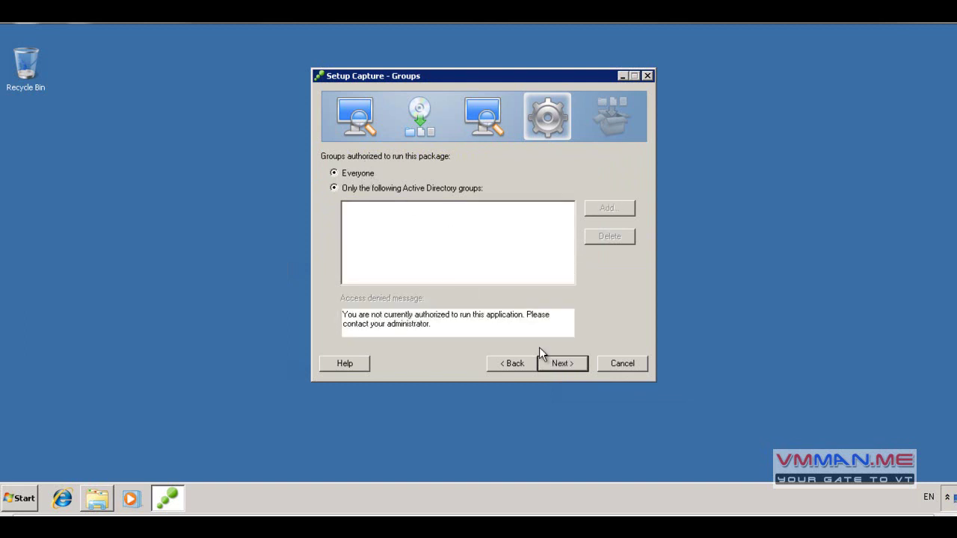
click(553, 364)
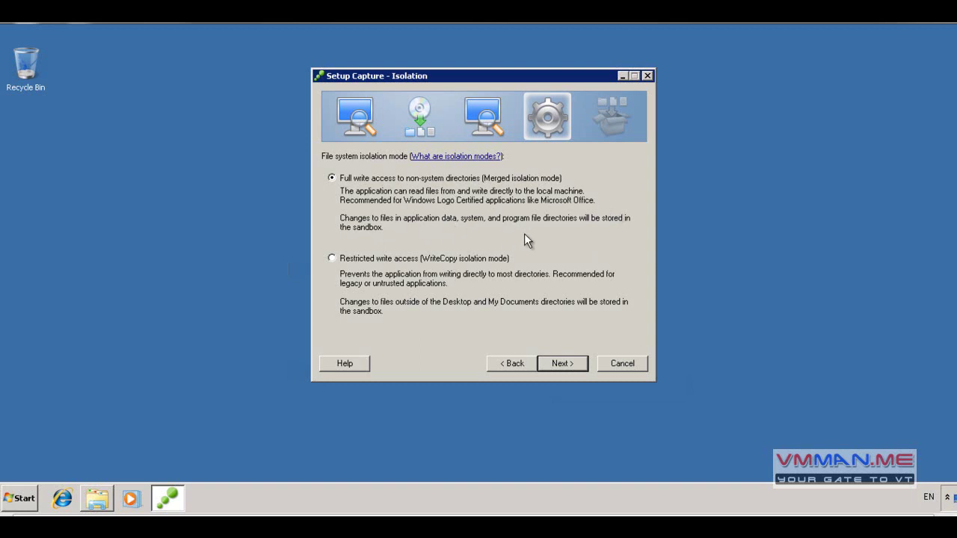
- Set the file system isolation to full write access to non-system directories (Merged isolation mode)
click(422, 262)
click(380, 181)
click(557, 362)
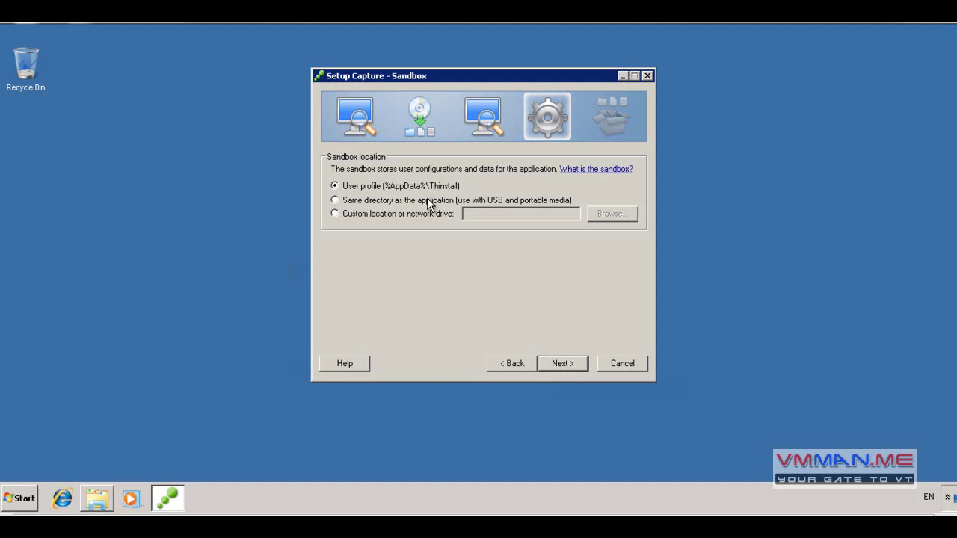
- Try the application directory and the custom location \\server\share as the sandbox location
click(430, 202)
click(439, 214)
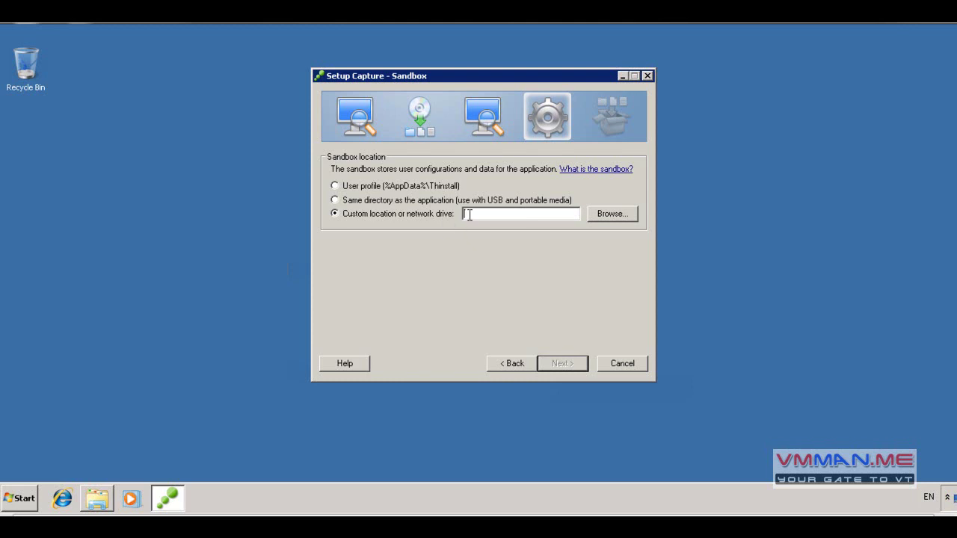
text(\\server\share)
drag(532, 212, 444, 213)
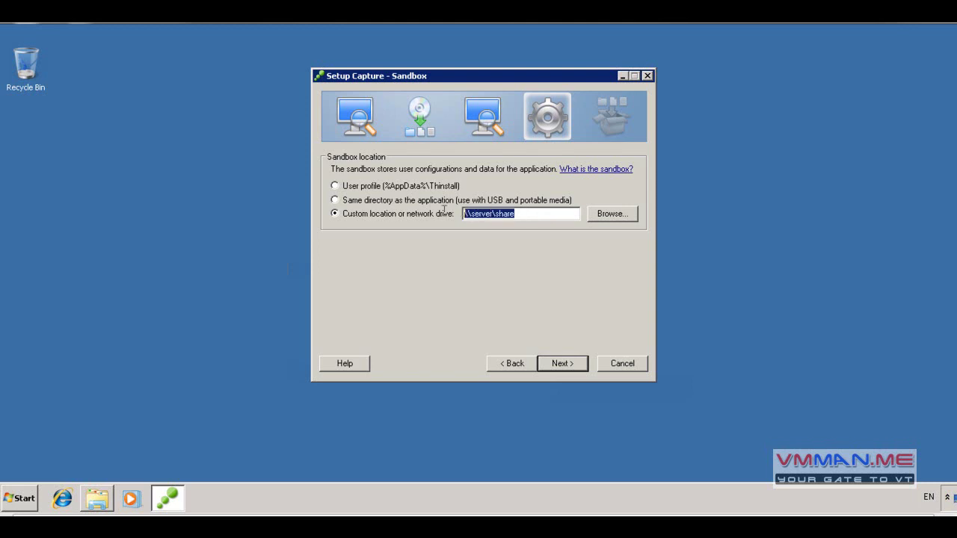
click(487, 203)
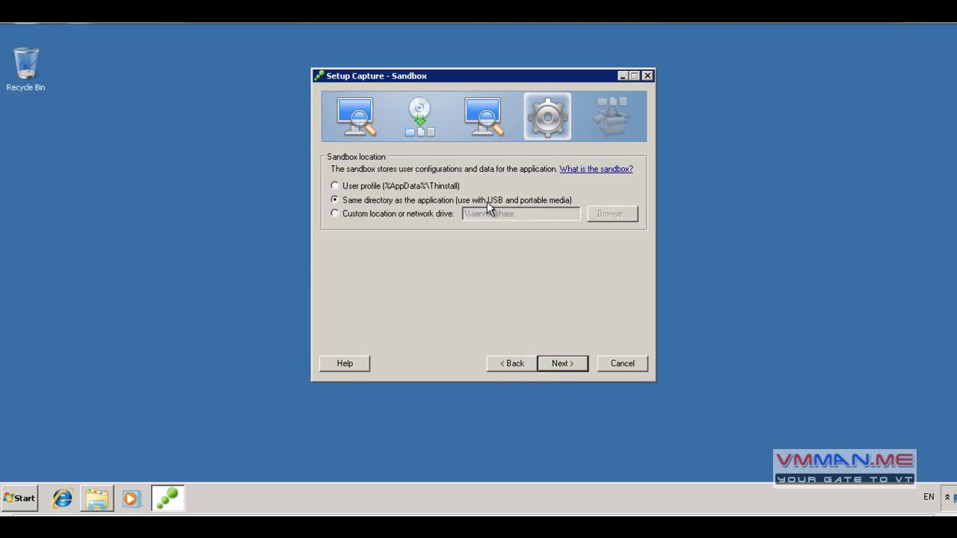
- Store the sandbox in the user profile and agree to send anonymous usage statistics to VMware
click(441, 187)
click(556, 363)
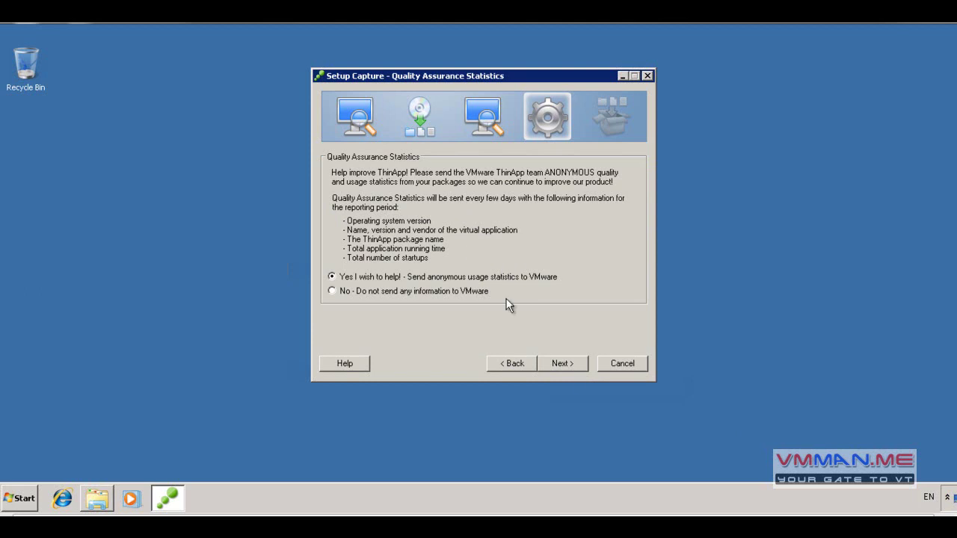
click(566, 363)
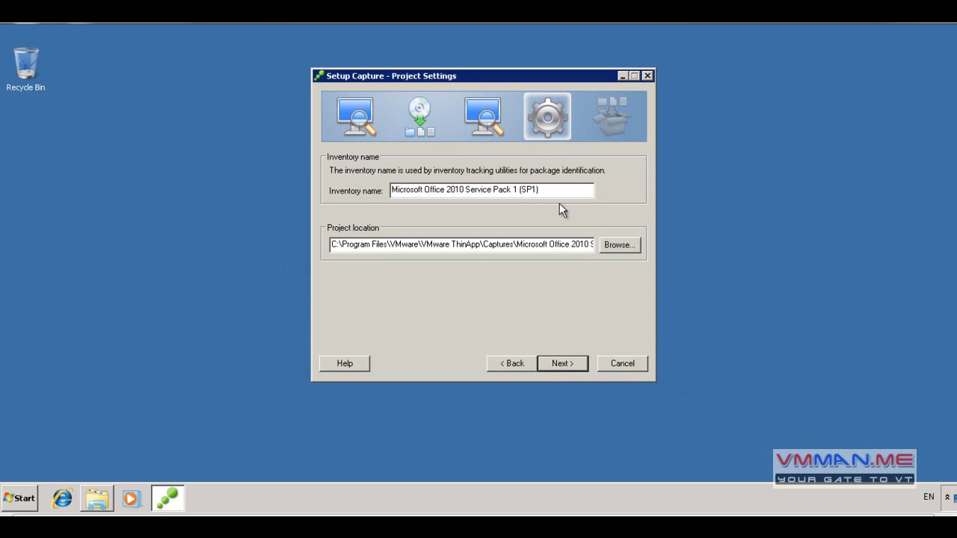
- Shorten the package's inventory name to Microsoft Office 2010
drag(551, 189, 470, 192)
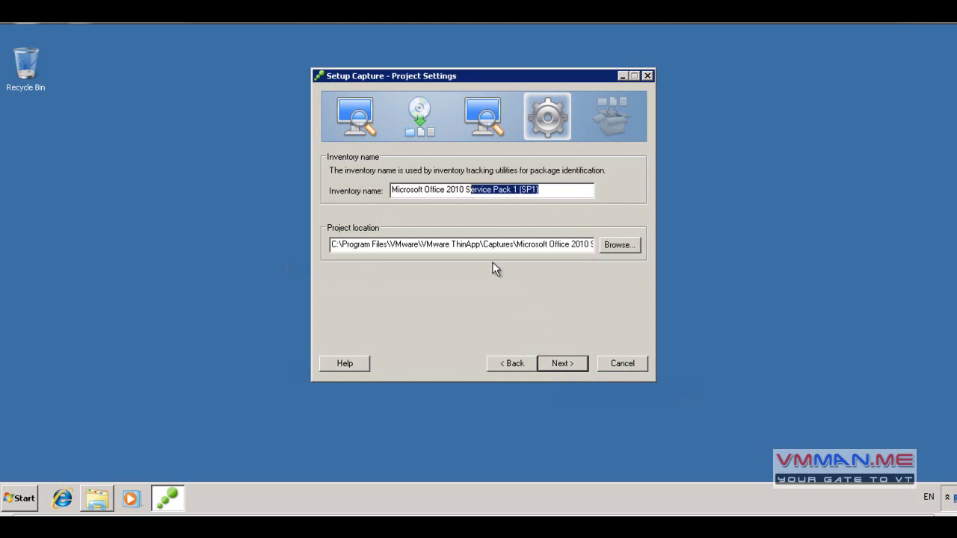
key(BackSpace)
key(BackSpace)
key(BackSpace)
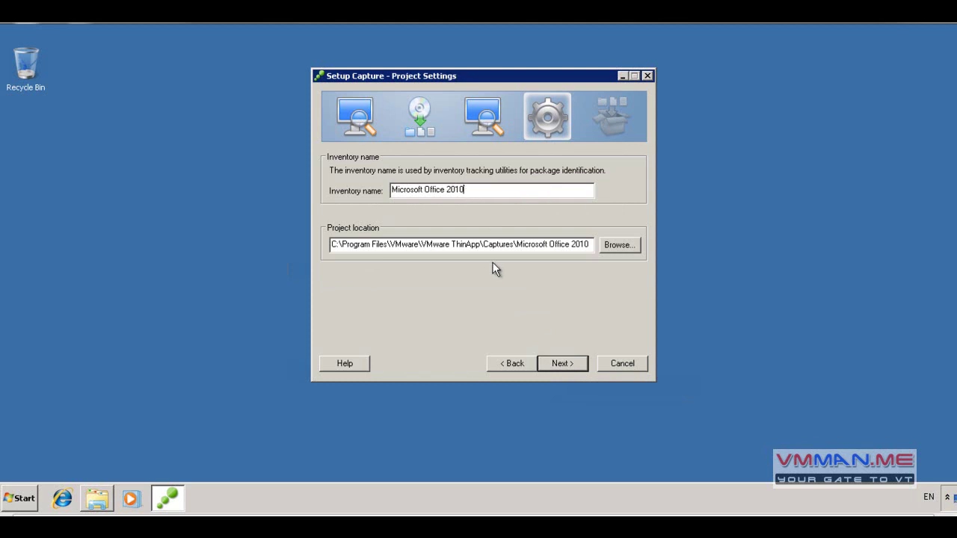
- Review the project location, cancel browsing for another folder, and continue with the default ThinApp Captures path
drag(402, 245, 306, 244)
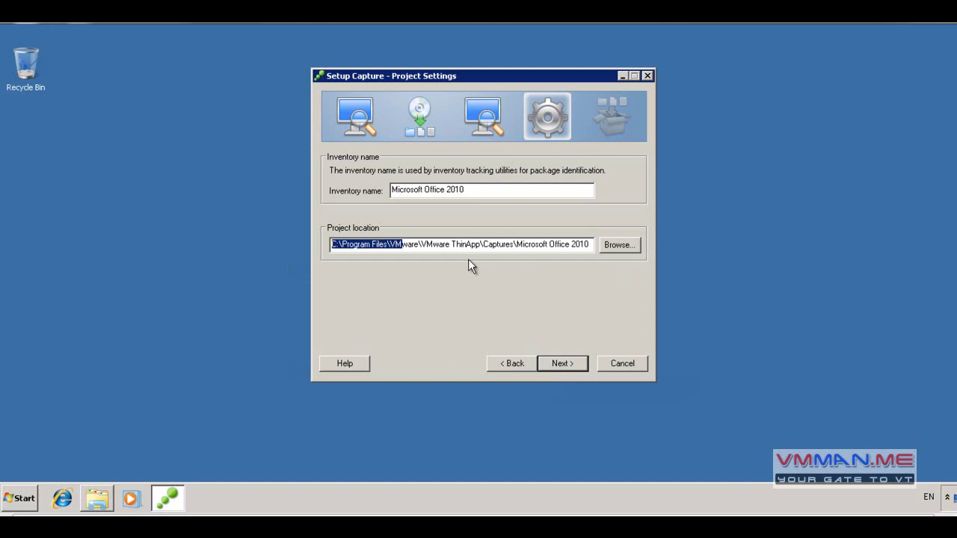
click(384, 245)
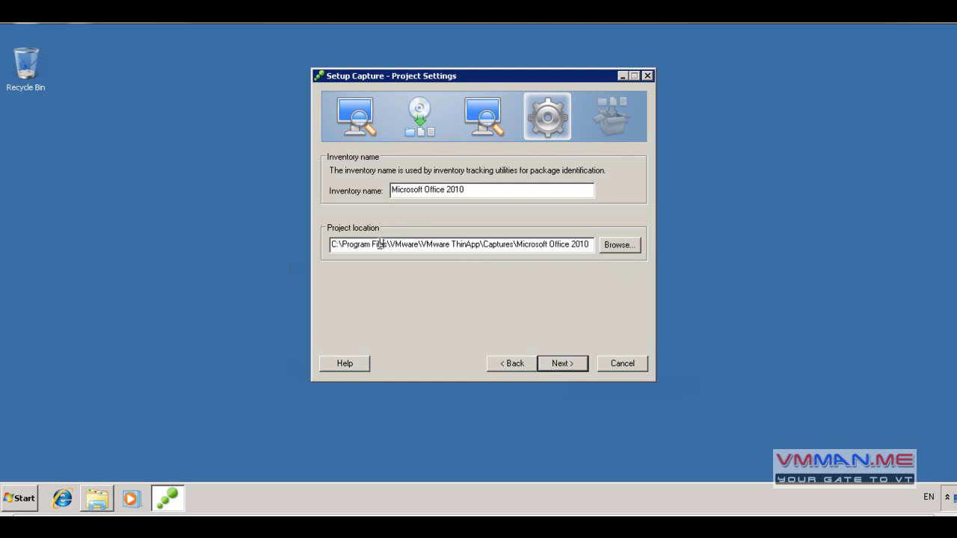
drag(383, 244, 596, 244)
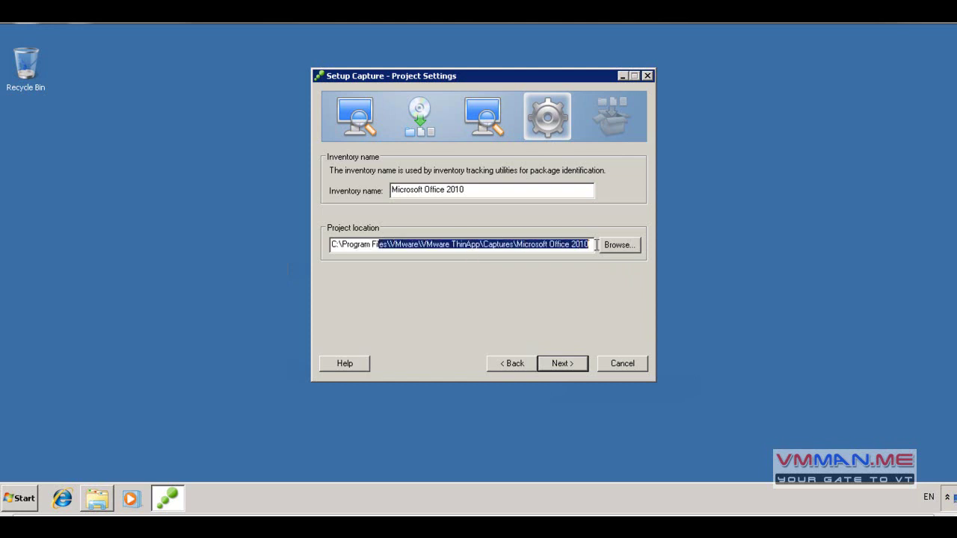
click(619, 244)
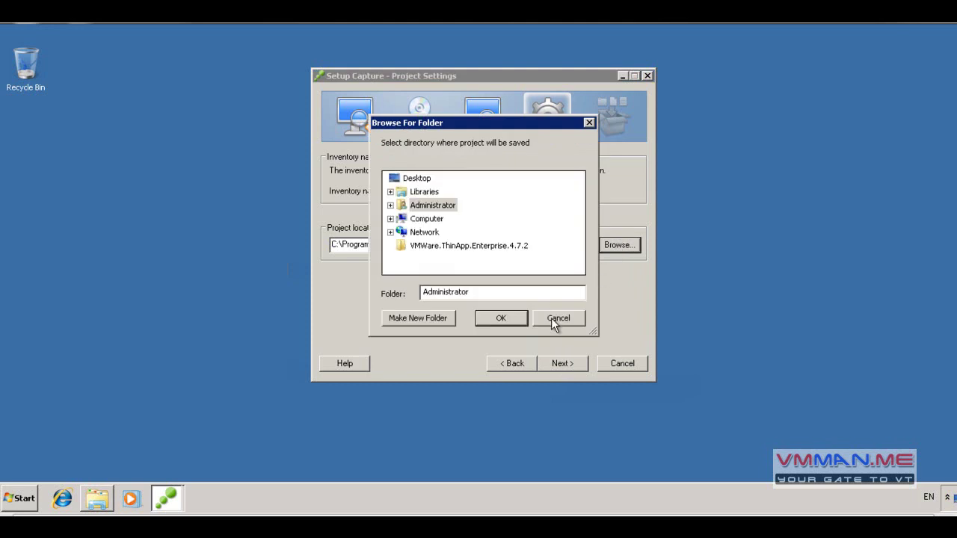
click(555, 318)
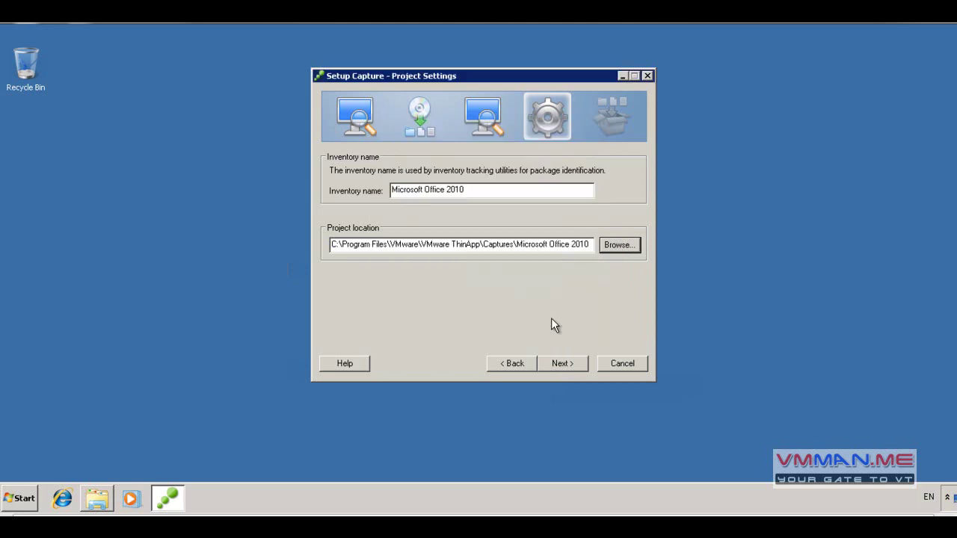
click(561, 363)
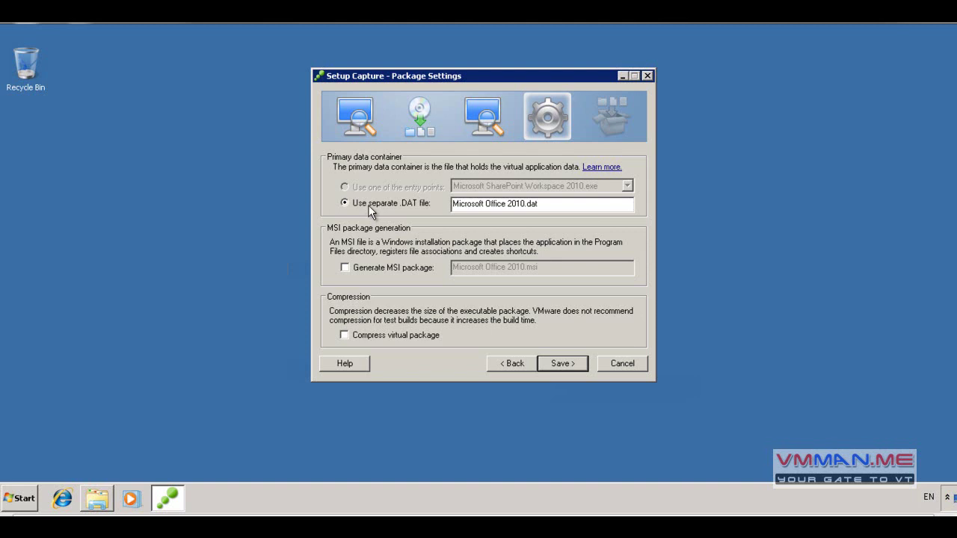
- Examine the separate .DAT file name assigned to the primary data container
click(574, 202)
key(ctrl+shift+Left)
key(ctrl+shift+Left)
key(ctrl+shift+Left)
click(576, 209)
drag(576, 208, 452, 205)
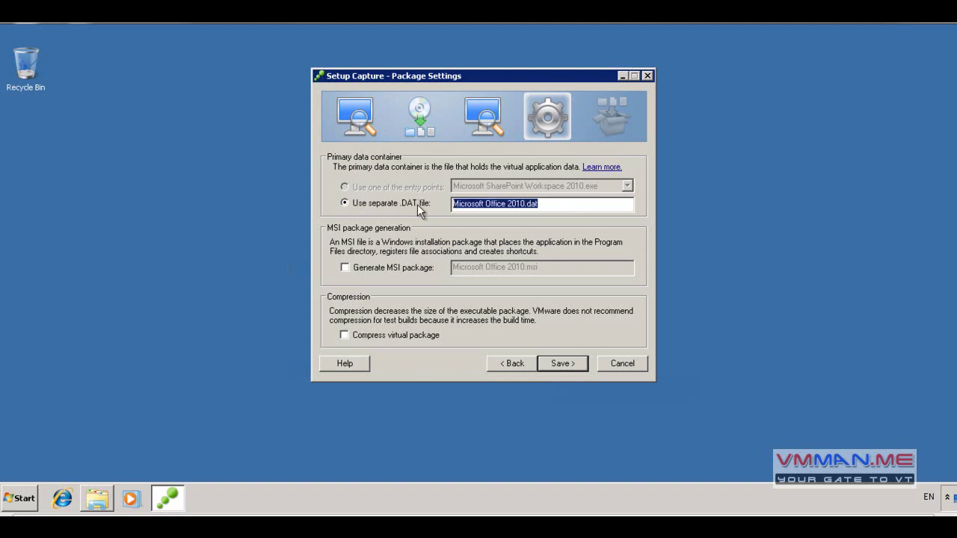
double_click(534, 211)
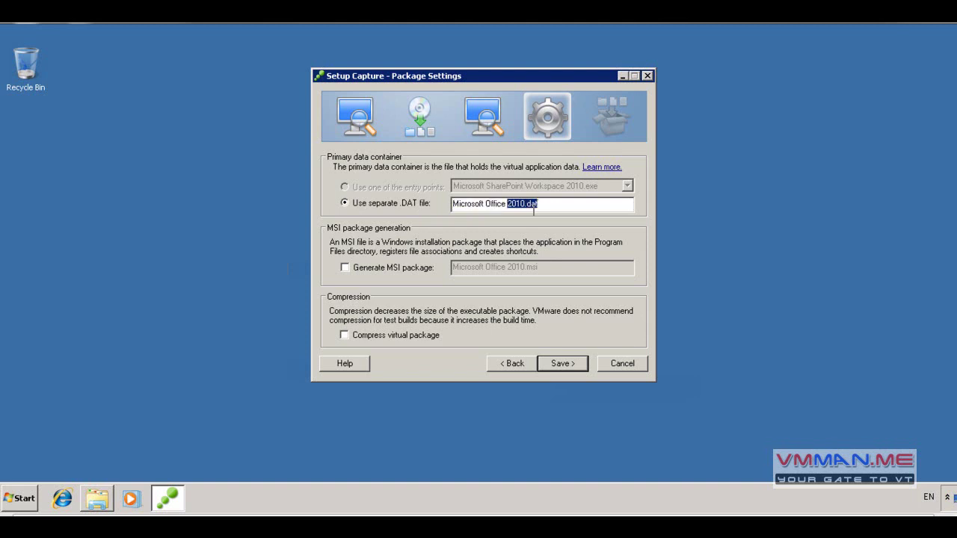
double_click(534, 212)
click(534, 209)
drag(511, 206, 553, 217)
double_click(558, 209)
click(558, 210)
drag(541, 203, 434, 201)
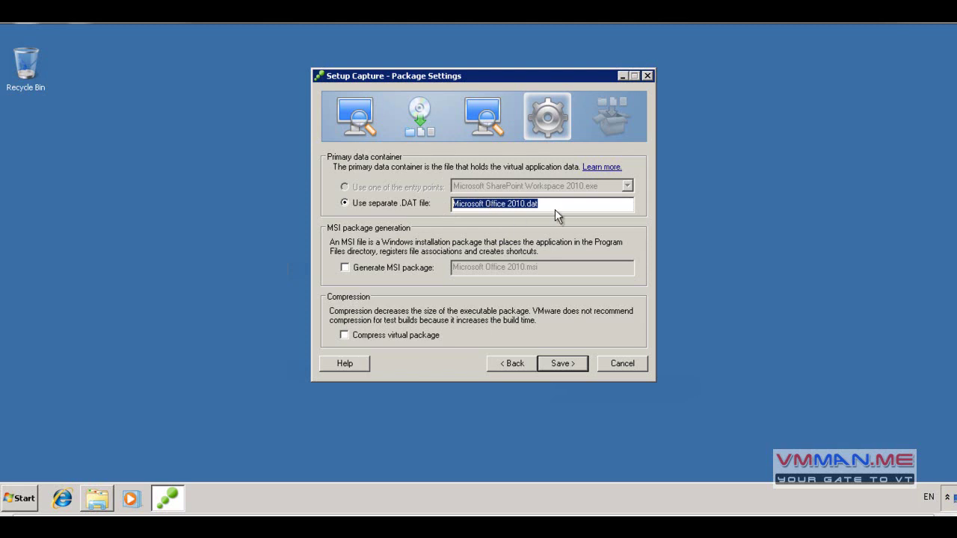
drag(546, 205, 437, 204)
click(549, 210)
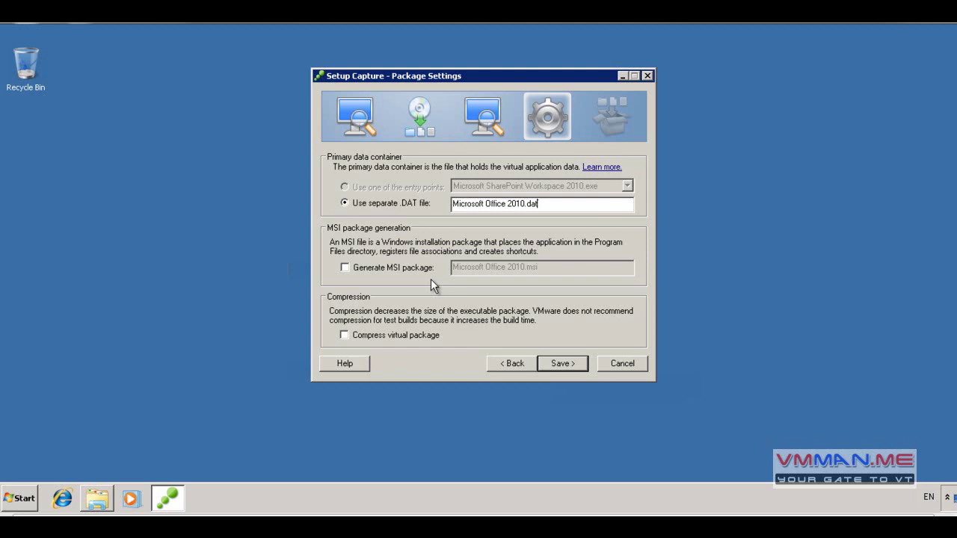
click(405, 267)
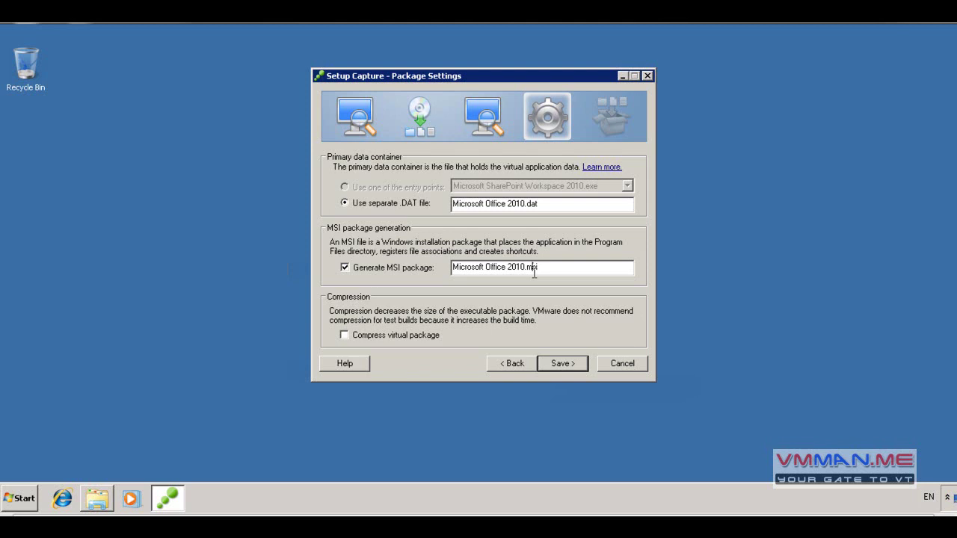
click(19, 497)
click(568, 269)
click(385, 268)
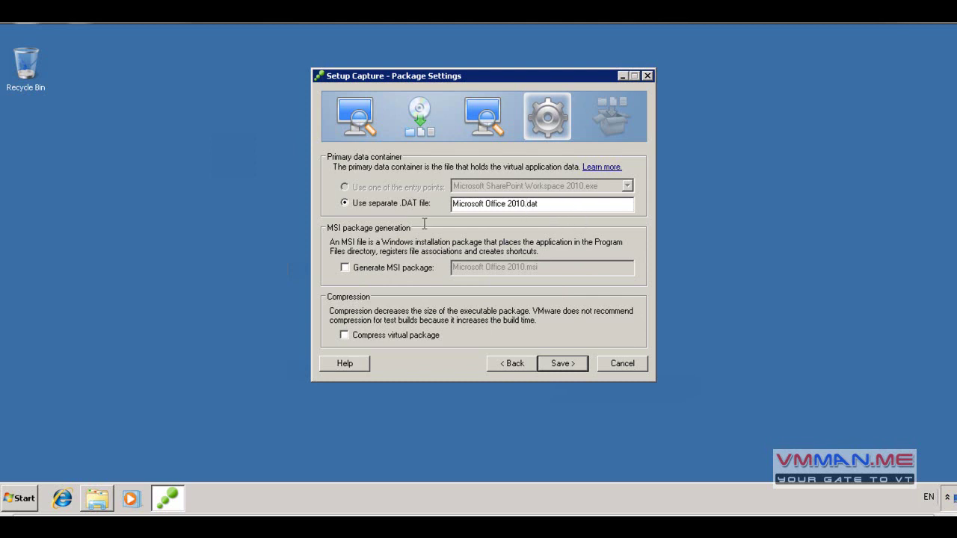
click(407, 269)
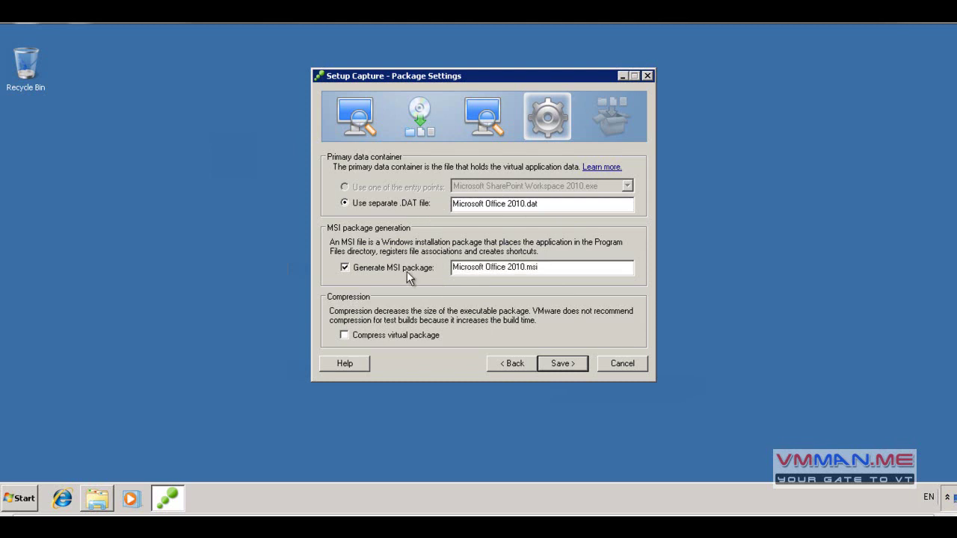
click(407, 271)
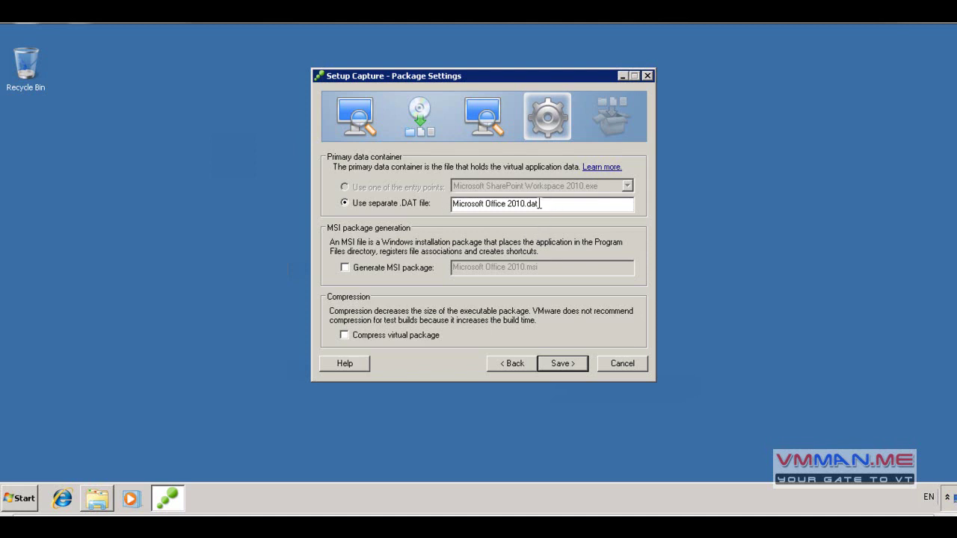
- Enable generation of the Microsoft Office 2010.msi package, leave compression off, and save the project
click(396, 267)
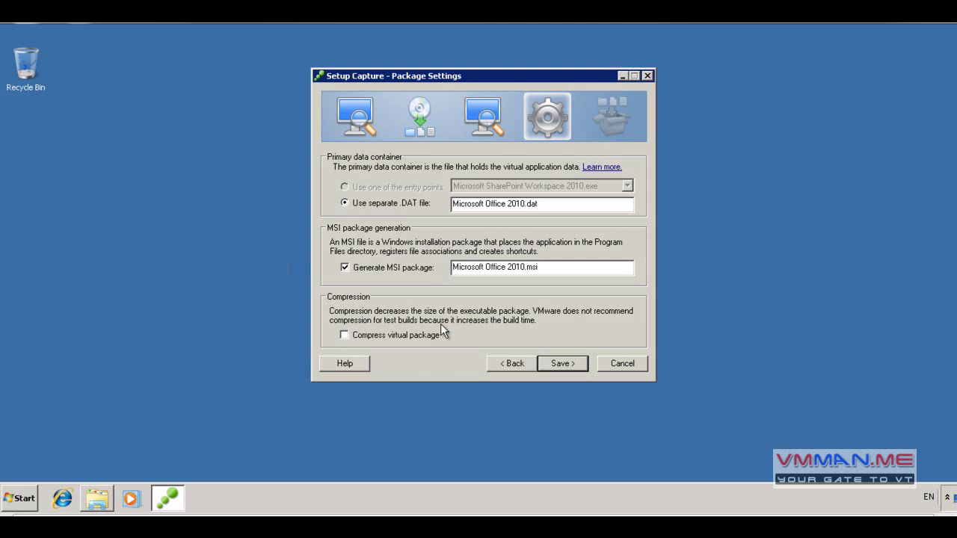
key(Return)
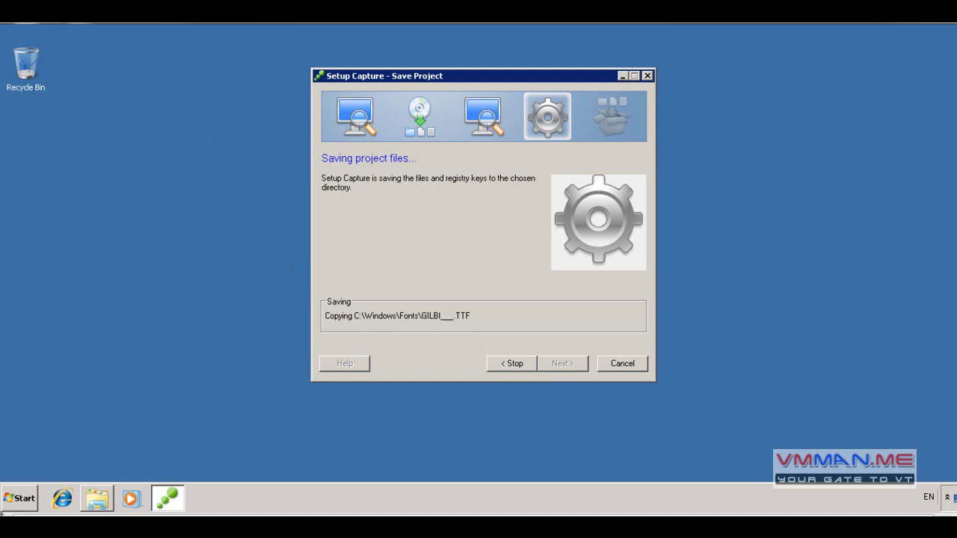
- Open the Microsoft Office 2010 project folder in C:\Program Files\VMware\VMware ThinApp\Captures
click(29, 496)
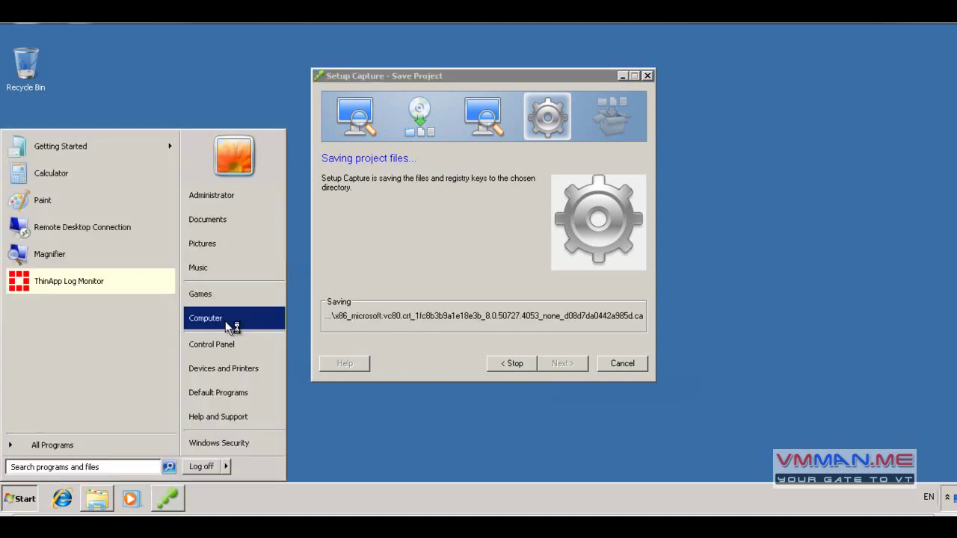
click(229, 321)
double_click(455, 147)
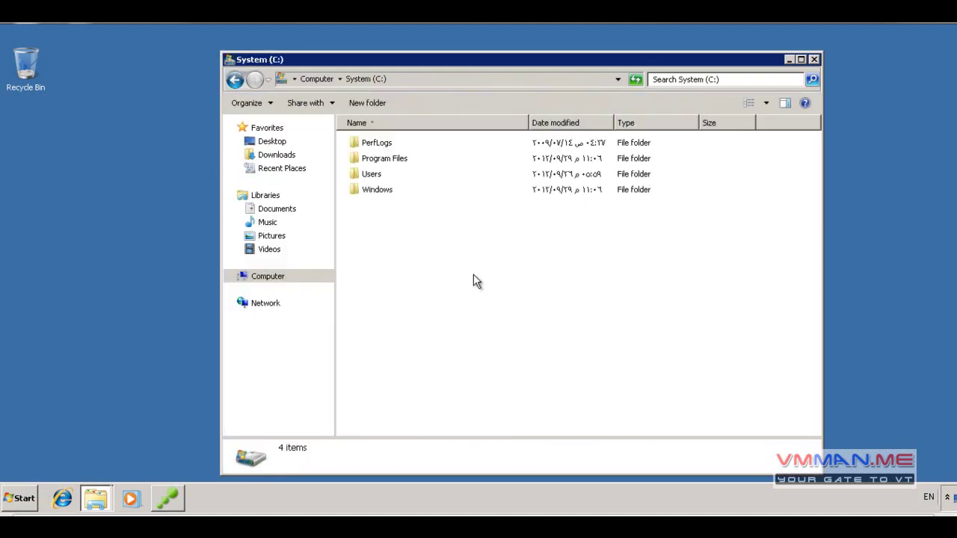
double_click(394, 160)
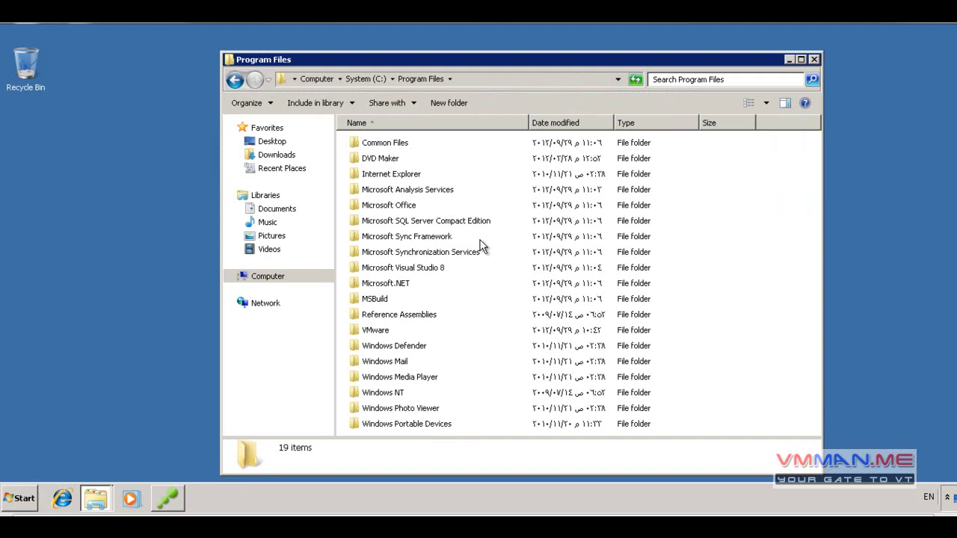
click(474, 284)
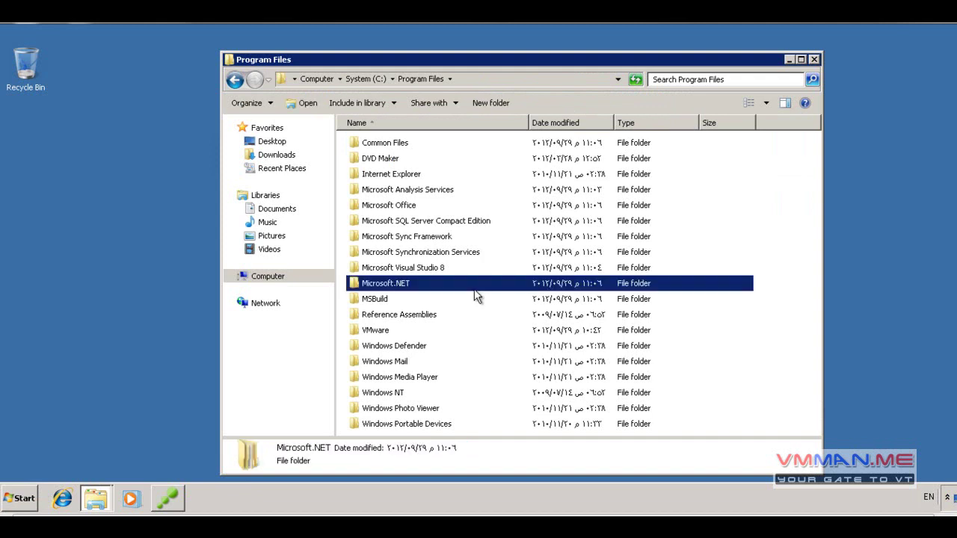
double_click(394, 334)
click(402, 148)
double_click(401, 147)
double_click(388, 144)
click(409, 148)
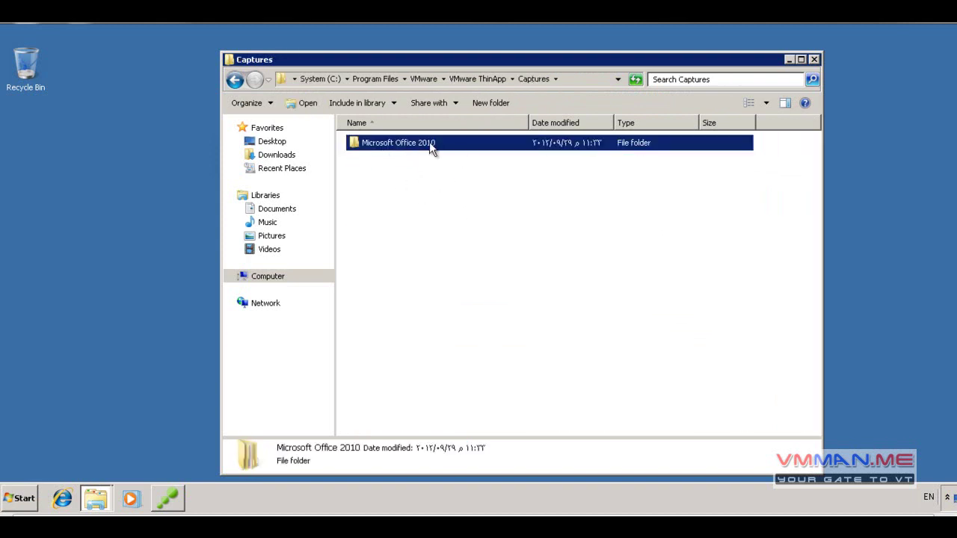
double_click(430, 152)
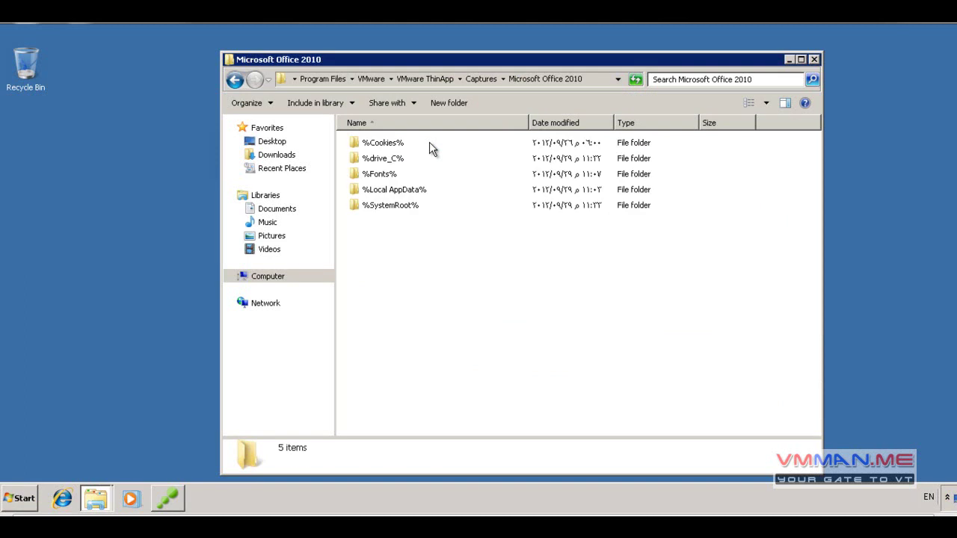
- Examine the captured folders such as %Cookies%, %Fonts%, %Local AppData% and %SystemRoot%, refresh the listing, and minimize the folder window
click(388, 146)
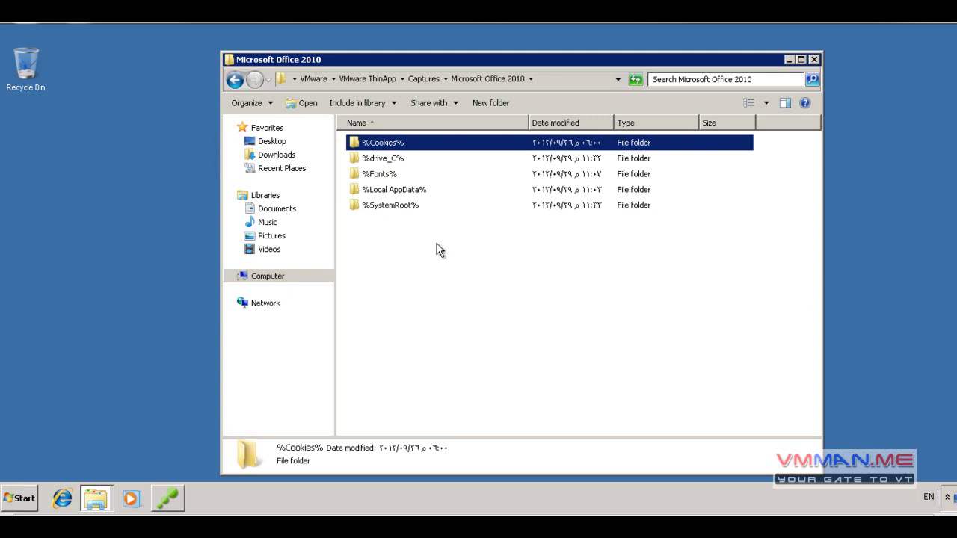
click(397, 175)
click(401, 189)
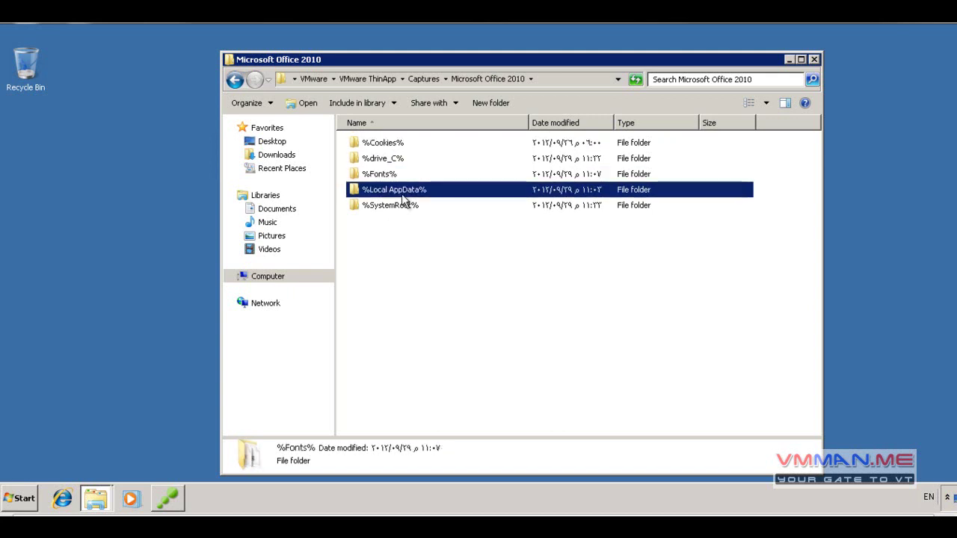
click(403, 206)
click(427, 258)
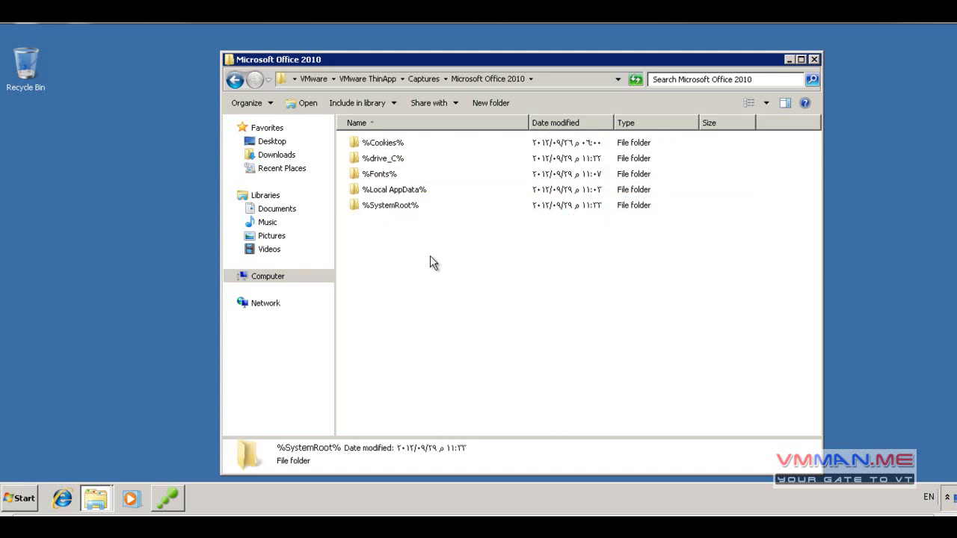
right_click(430, 252)
click(454, 296)
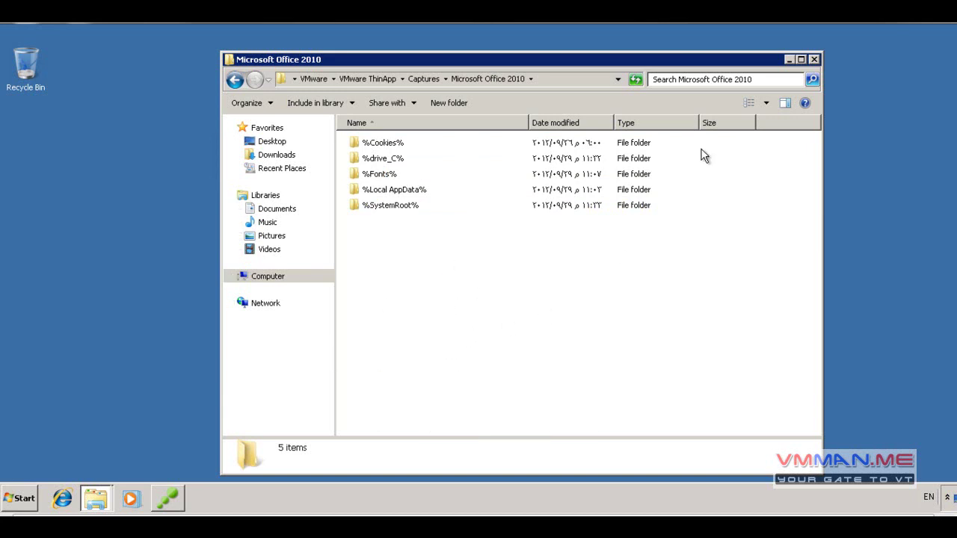
click(788, 59)
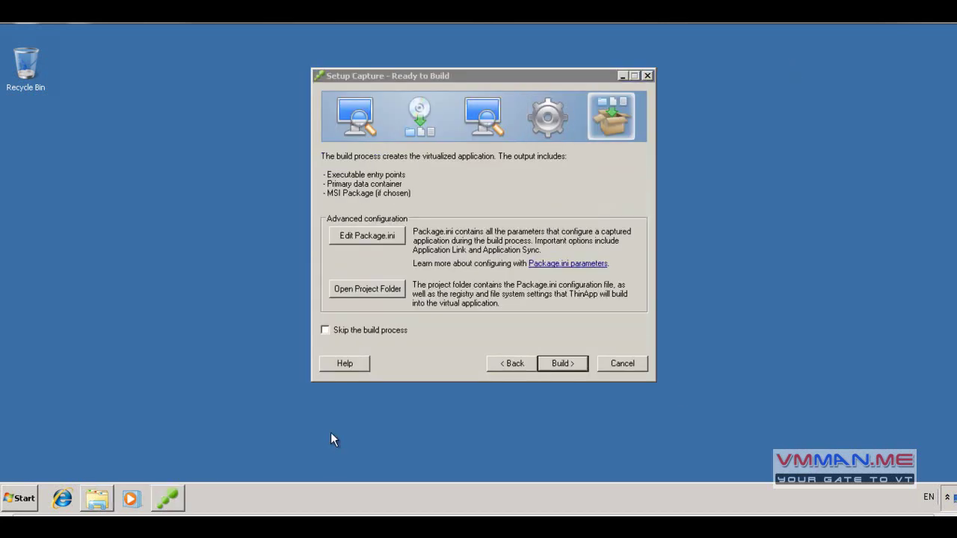
- Bring back the project folder, maximize its window, and review the full list of captured folders and files
click(97, 497)
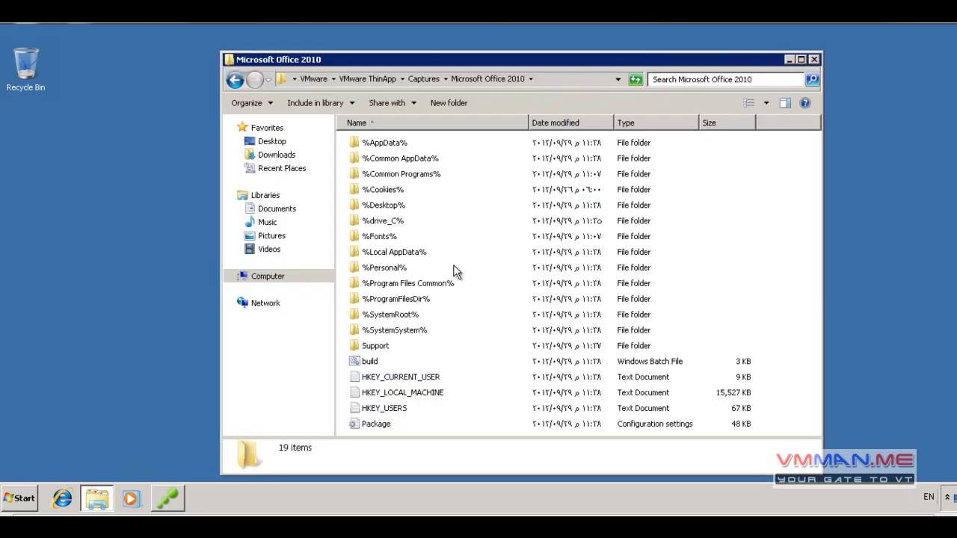
double_click(468, 59)
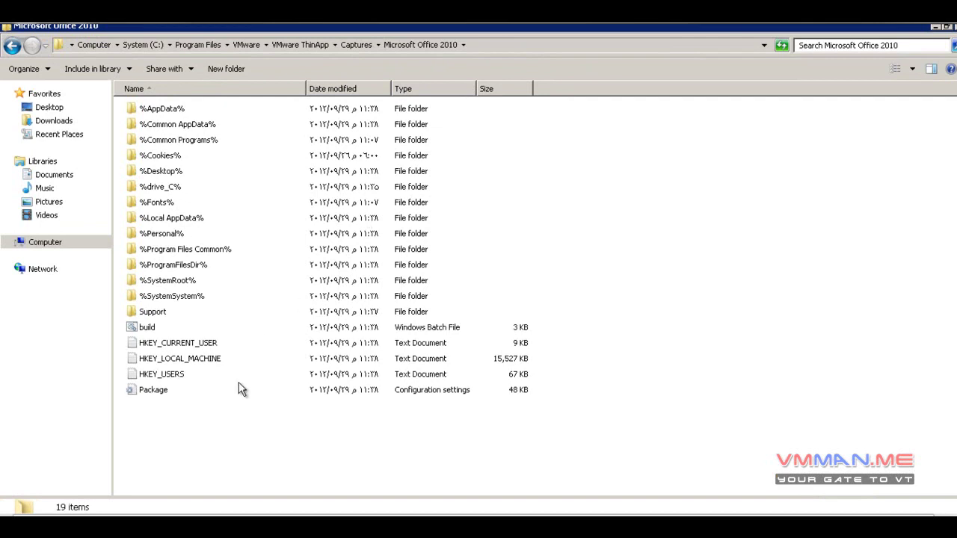
drag(219, 434, 181, 121)
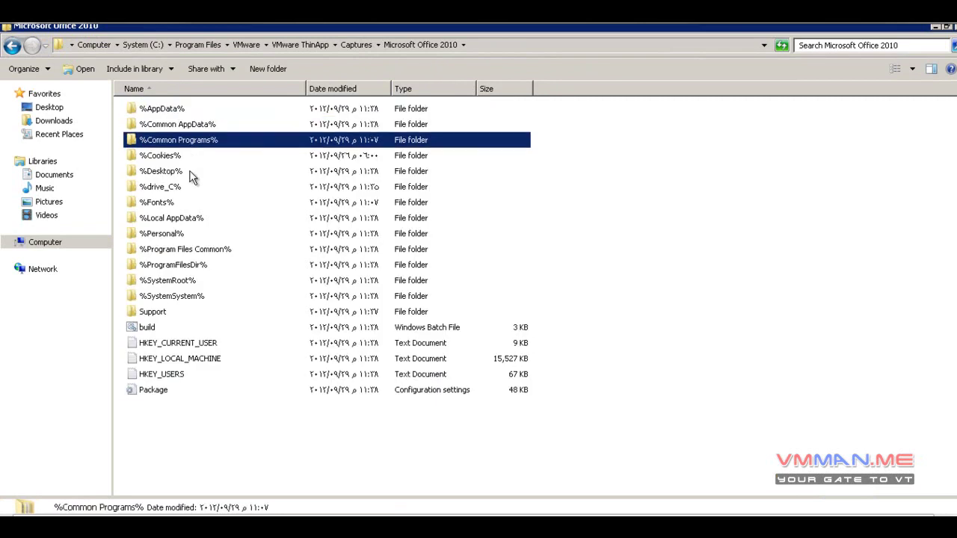
- Look inside %ProgramFilesDir% and its Microsoft Office subfolder, and return to the project folder
double_click(232, 269)
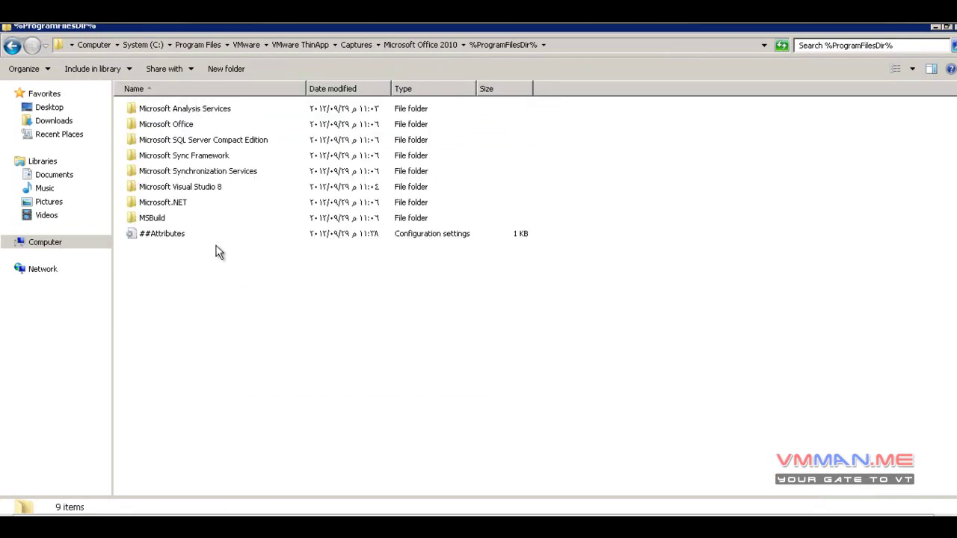
double_click(181, 125)
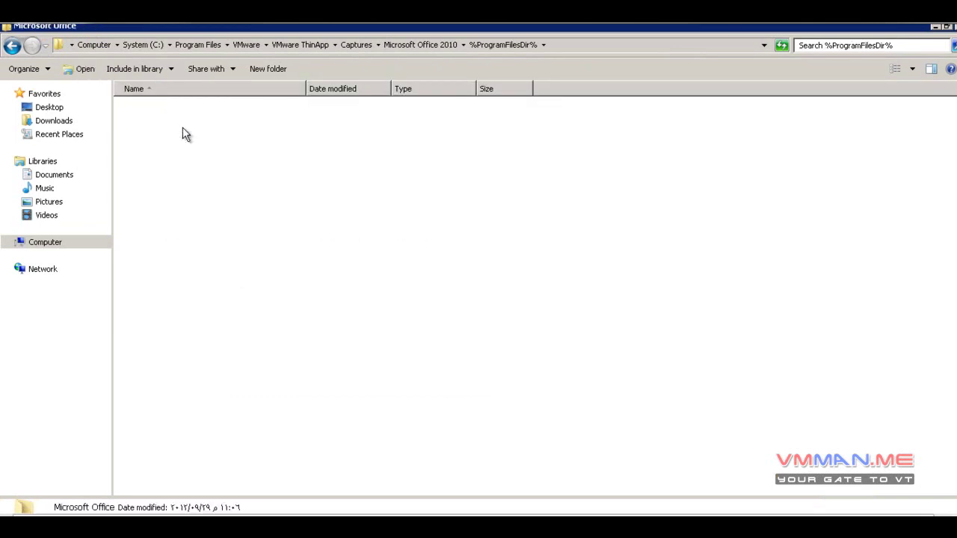
click(12, 45)
click(12, 45)
- View the captured registry entries in the HKEY_LOCAL_MACHINE text file and close it
click(235, 395)
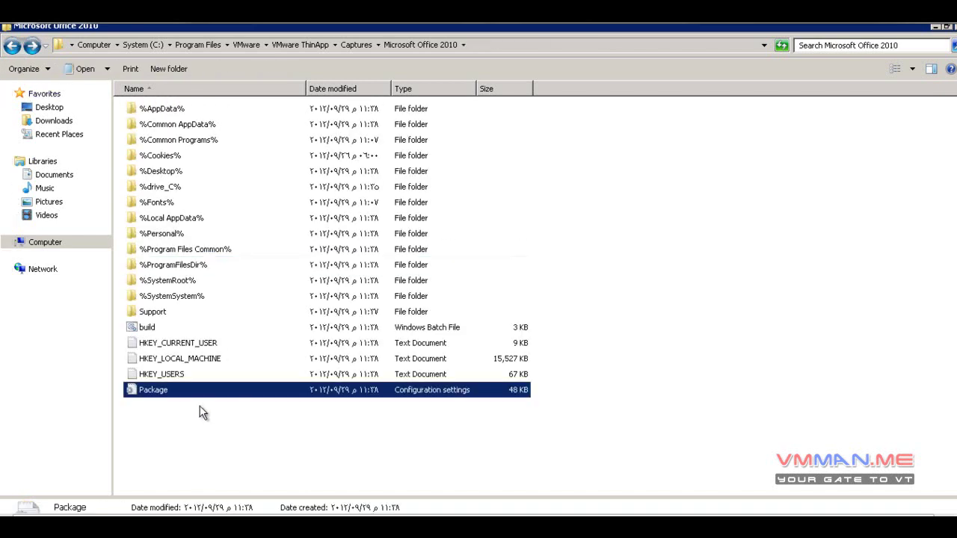
double_click(195, 359)
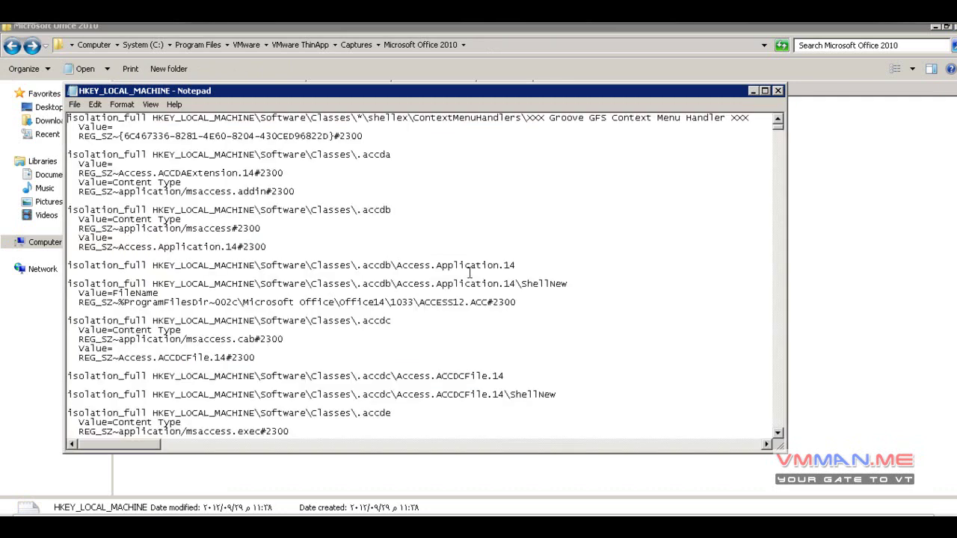
click(491, 332)
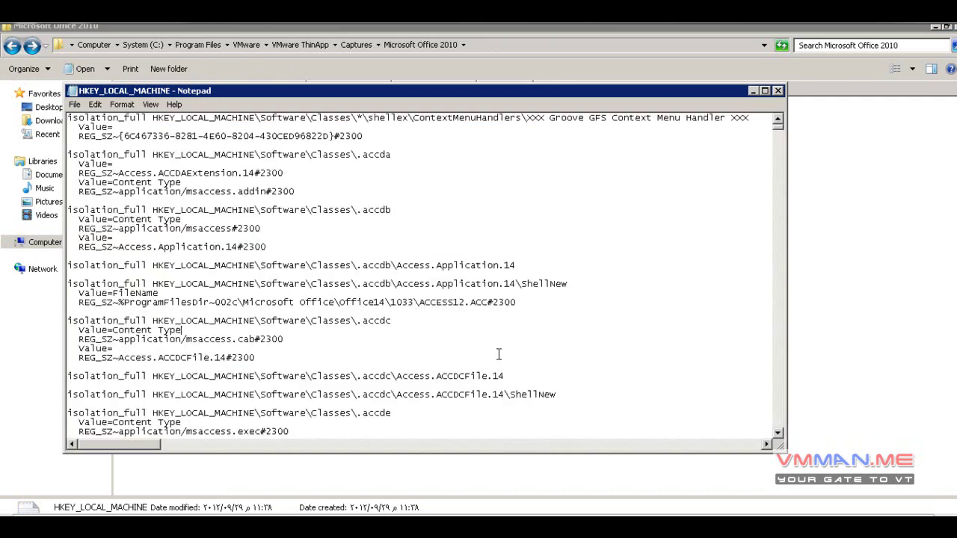
click(778, 90)
click(716, 284)
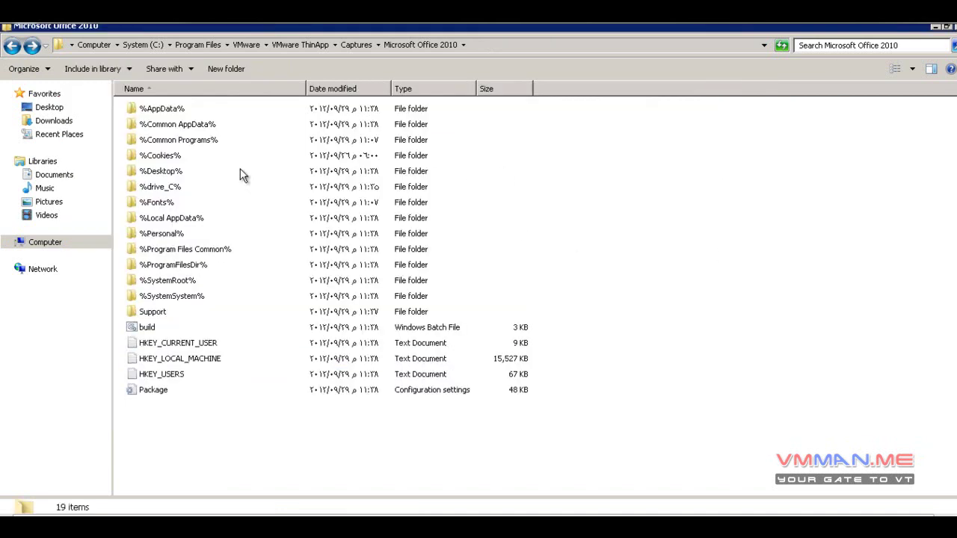
- Look inside the %Desktop% folder, return, and point out the %Fonts% and %Program Files Common% folders
double_click(159, 171)
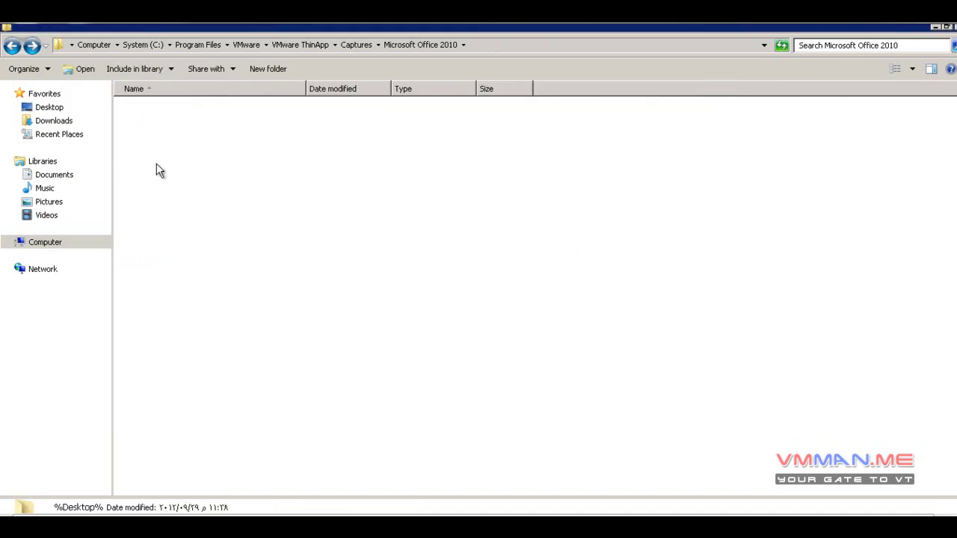
click(11, 46)
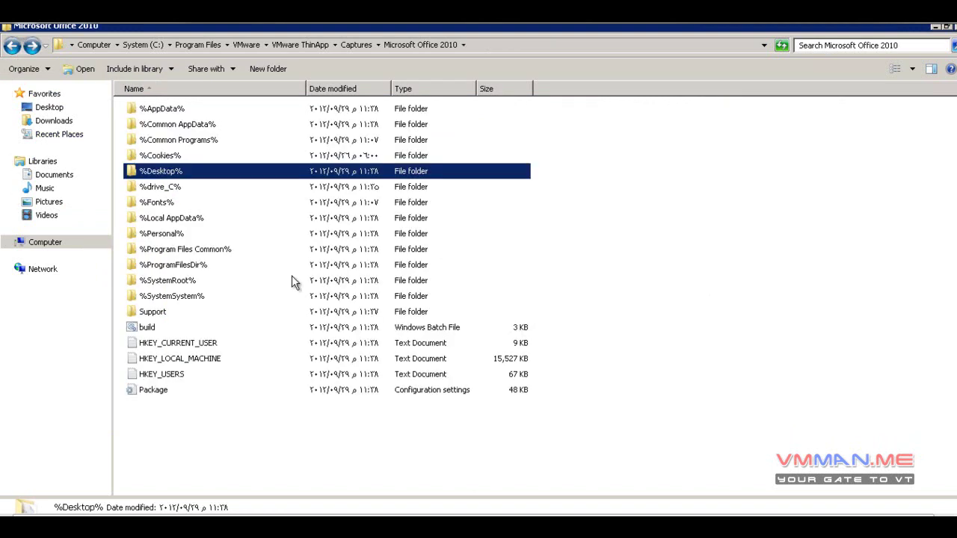
click(165, 205)
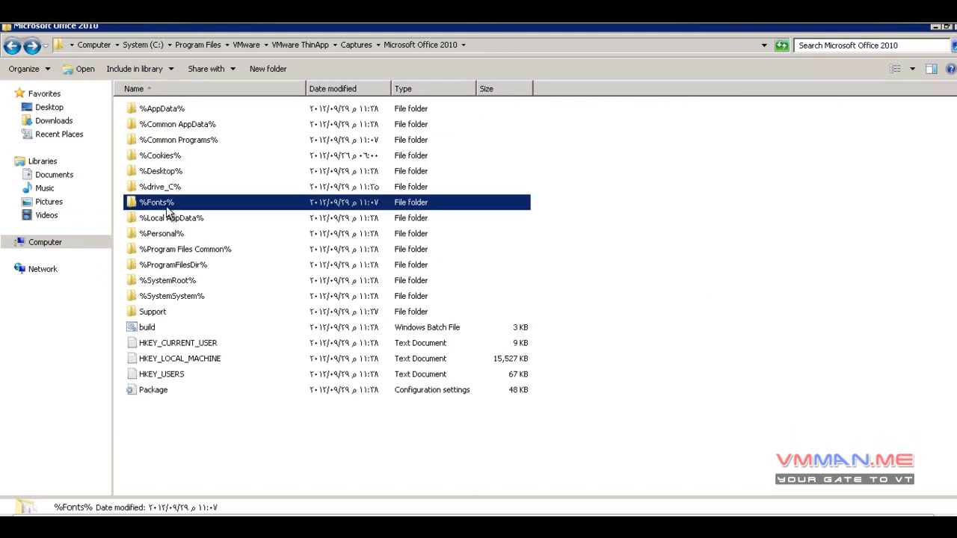
click(203, 255)
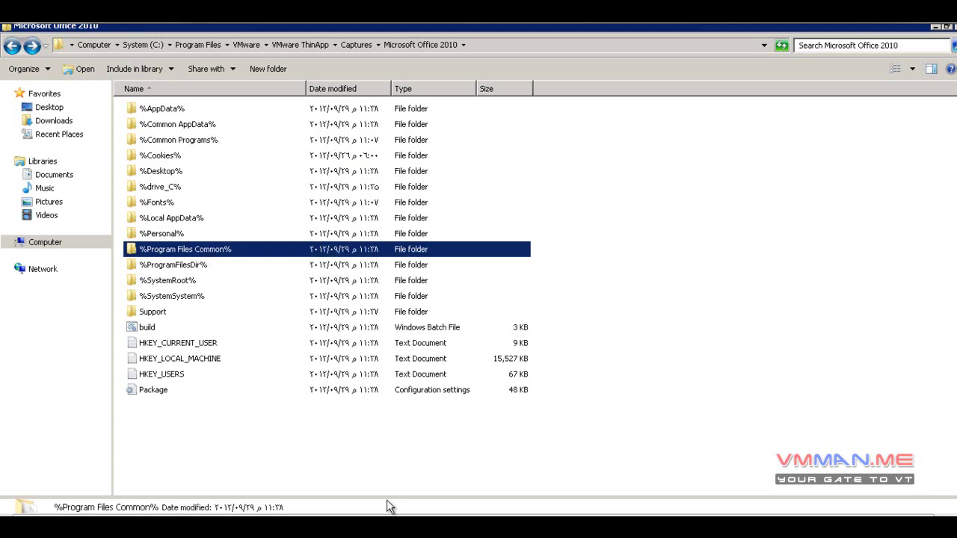
click(231, 371)
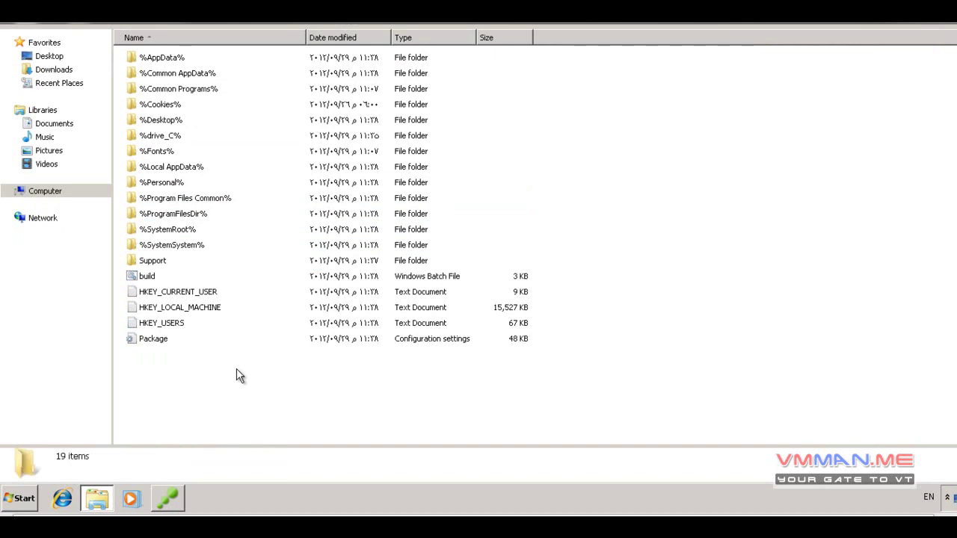
- Open the Package configuration file for editing and review its MSI, AppSync and general purpose parameters
click(148, 340)
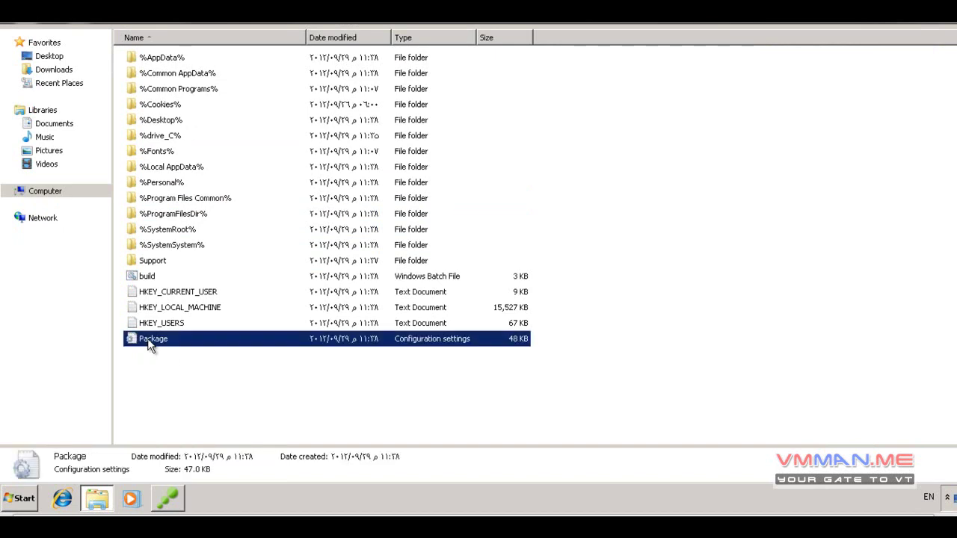
right_click(150, 343)
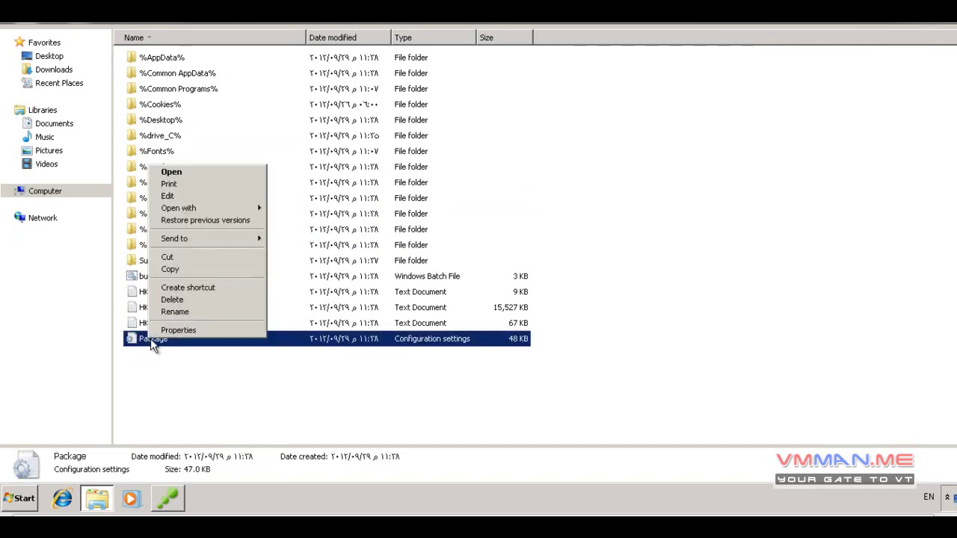
click(172, 197)
scroll(332, 299, down, 3)
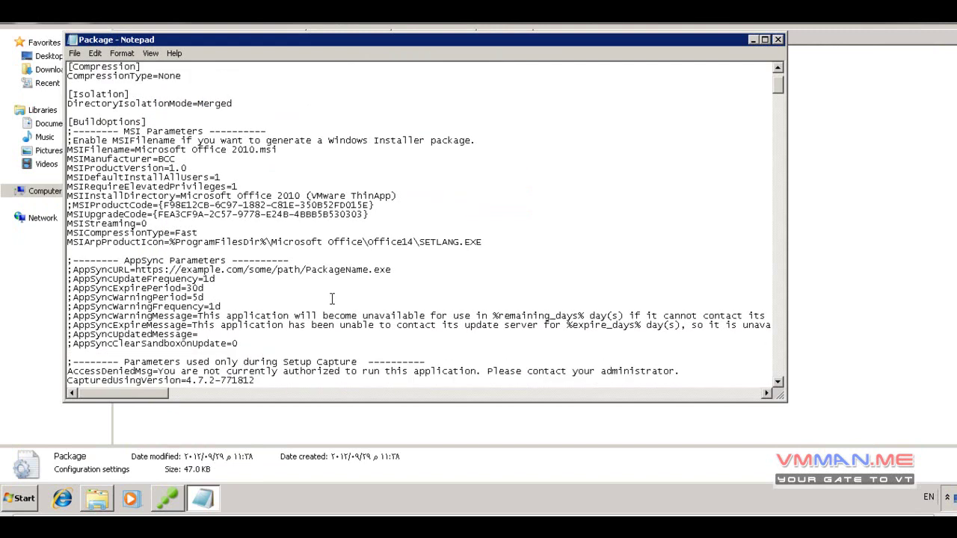
scroll(331, 299, down, 8)
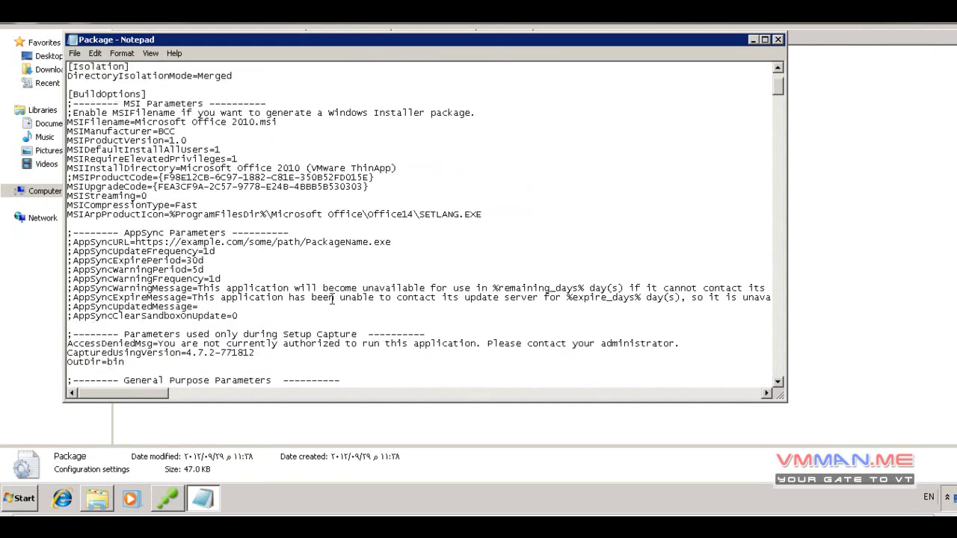
scroll(332, 299, down, 3)
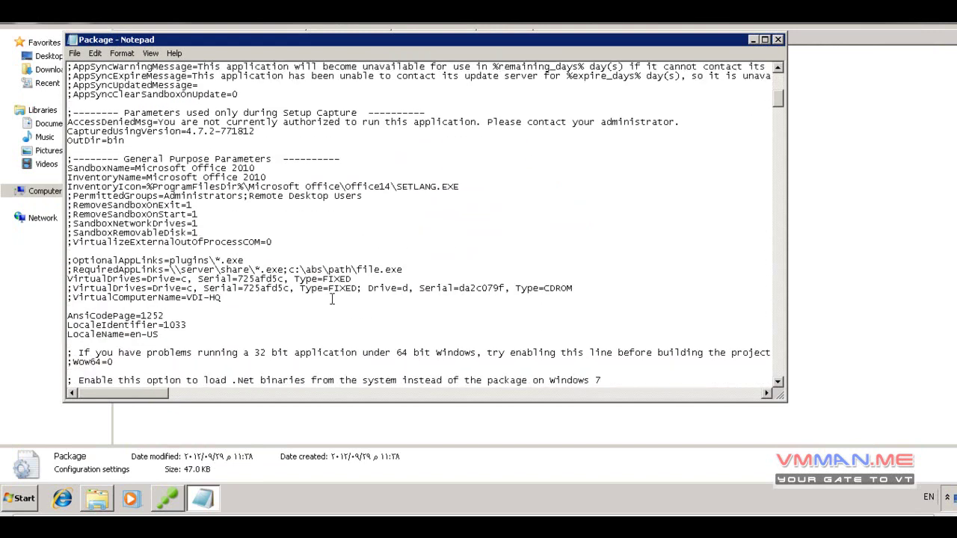
scroll(332, 299, down, 9)
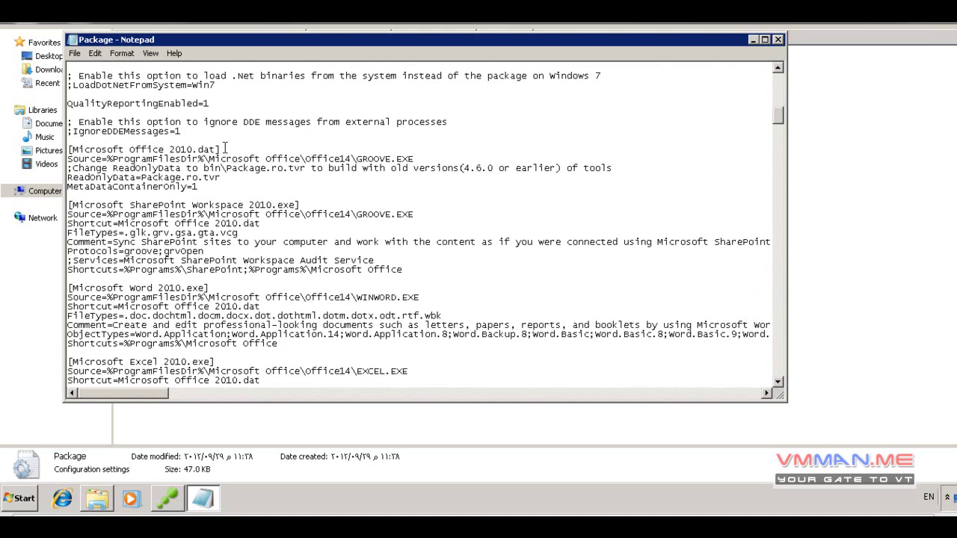
- Examine the [Microsoft Office 2010.dat] section heading, close the Package file, and return to the Setup Capture wizard
drag(219, 149, 45, 153)
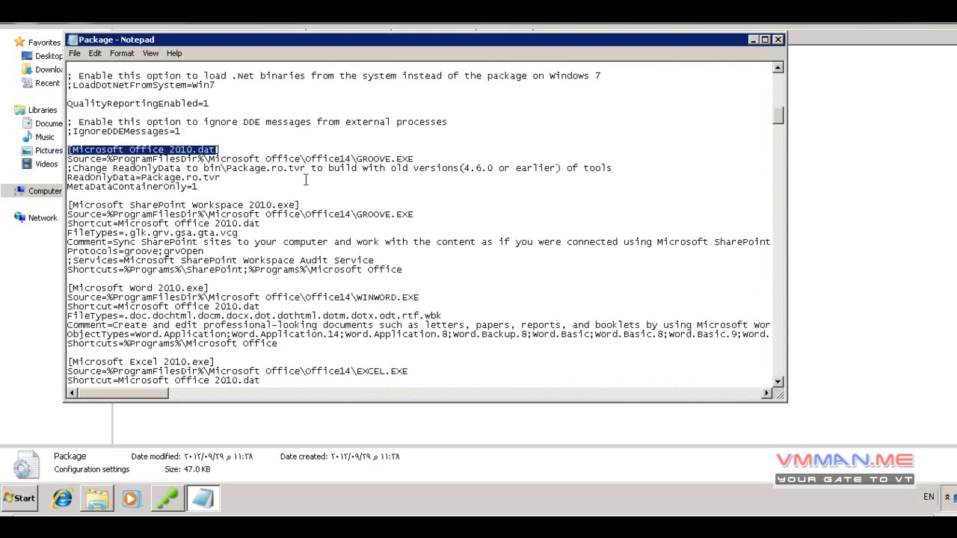
click(267, 194)
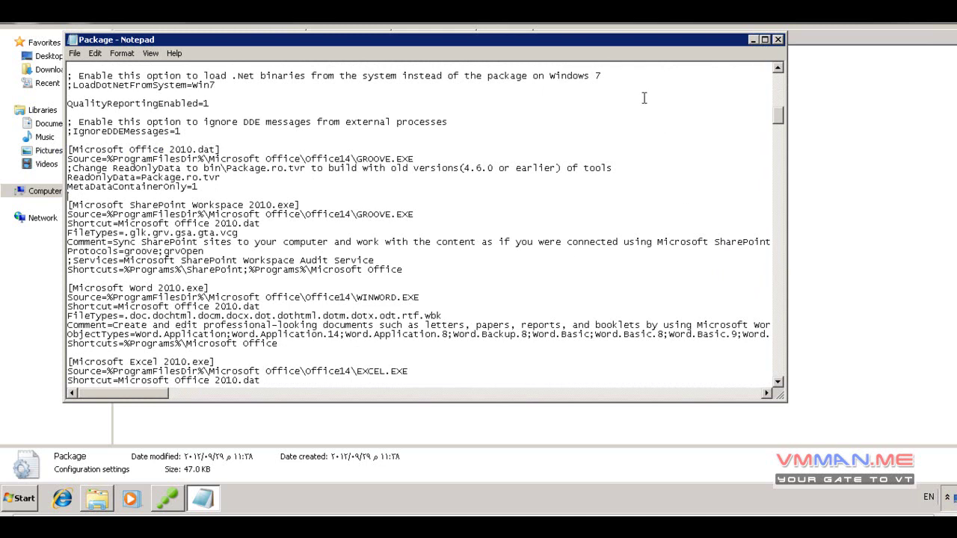
click(778, 39)
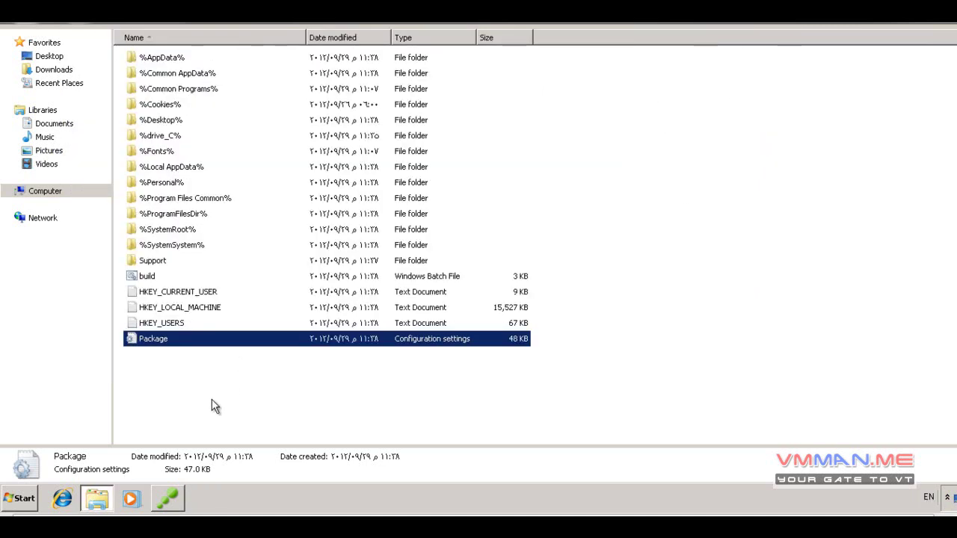
click(158, 380)
click(177, 508)
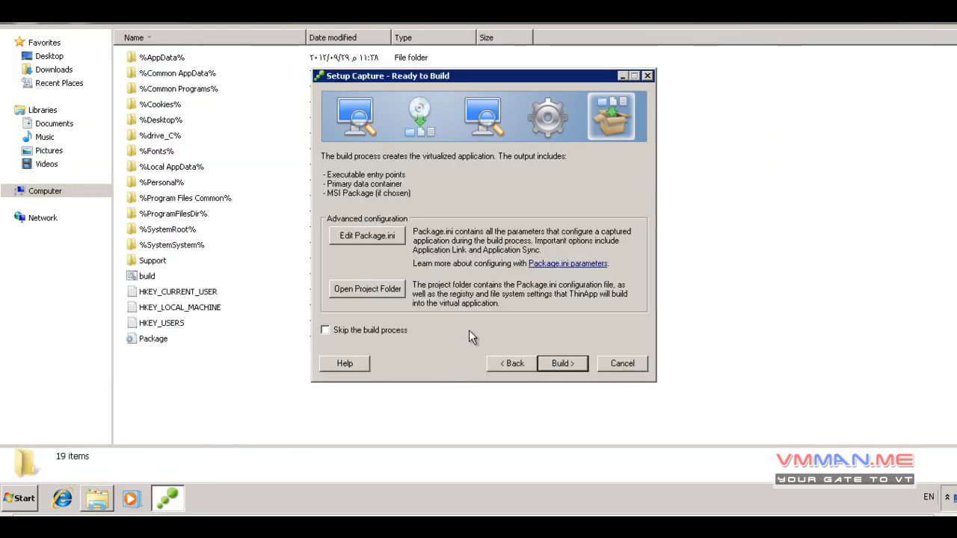
- Check the Package.ini parameters and build the project, finishing the wizard with the folder of project executables opened
click(385, 243)
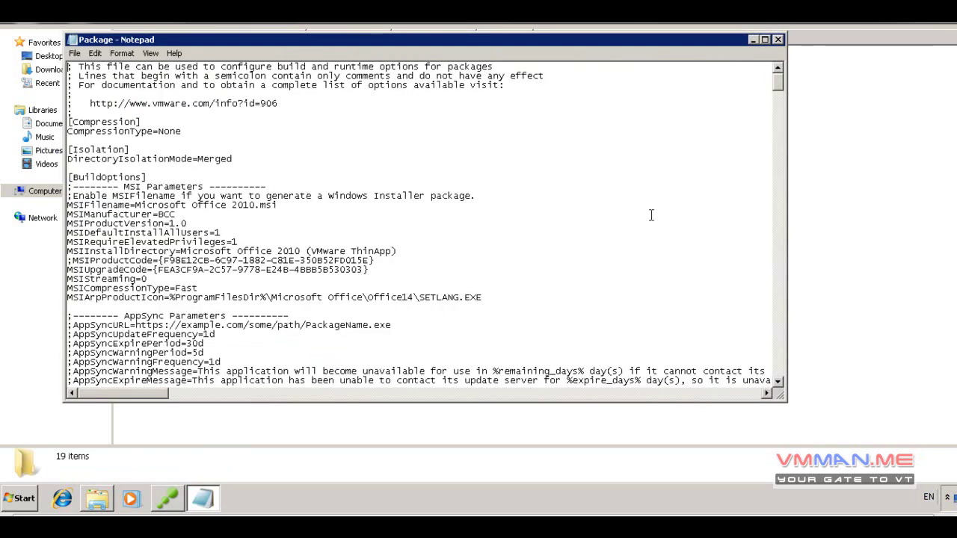
click(777, 39)
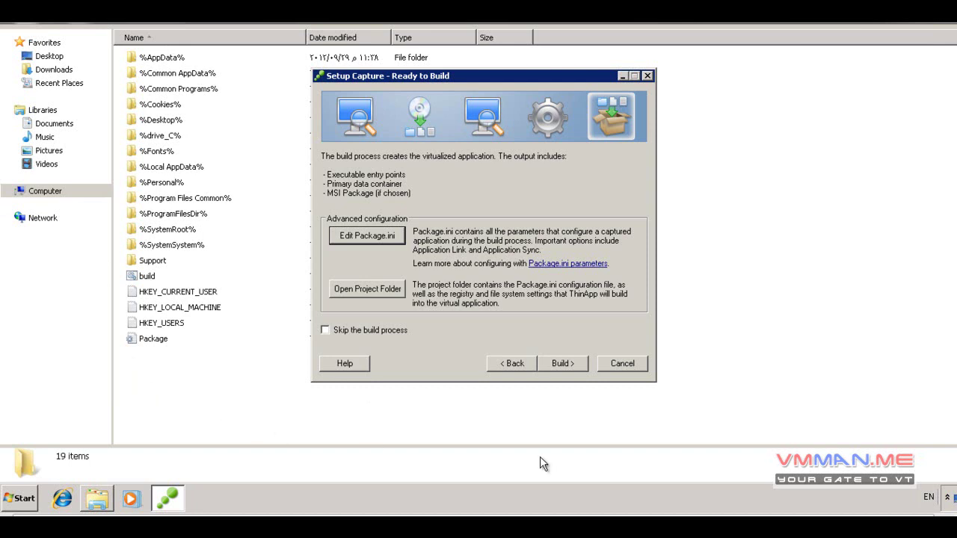
click(565, 364)
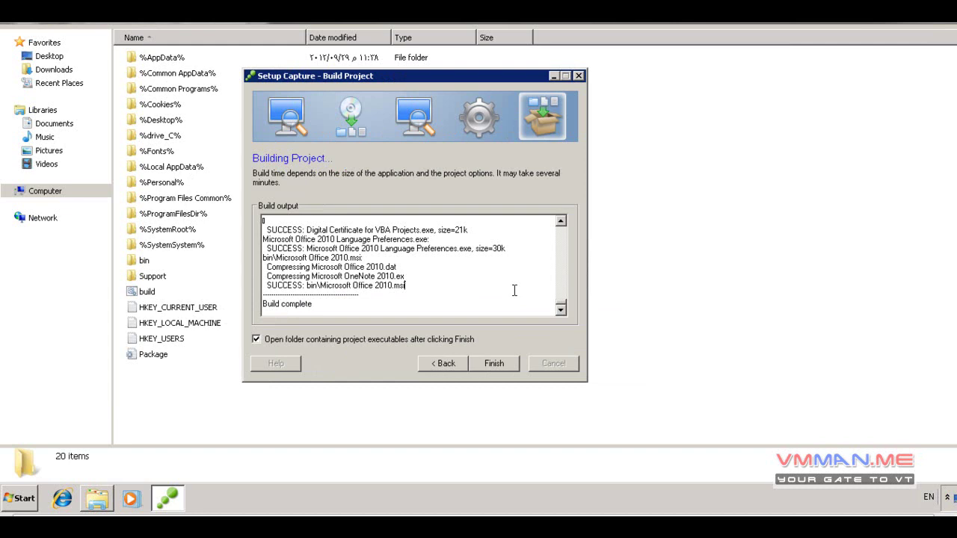
click(514, 290)
click(495, 364)
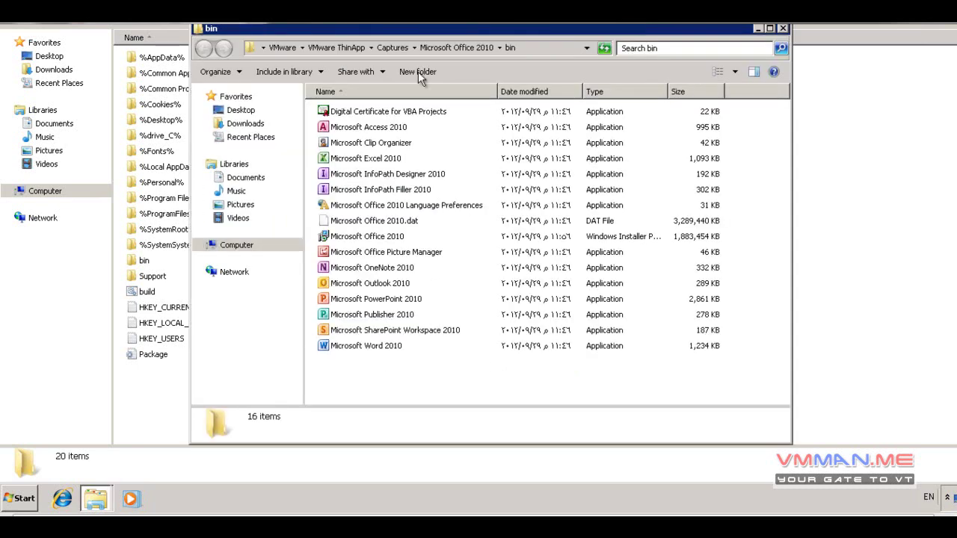
- Point out all the built files in the bin folder and single out Microsoft Office 2010.dat
drag(445, 381, 385, 101)
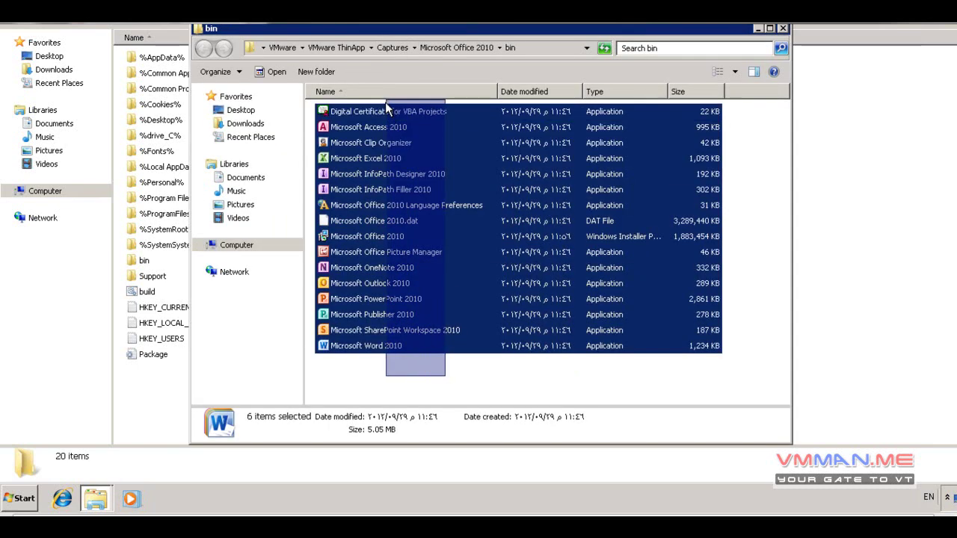
click(423, 383)
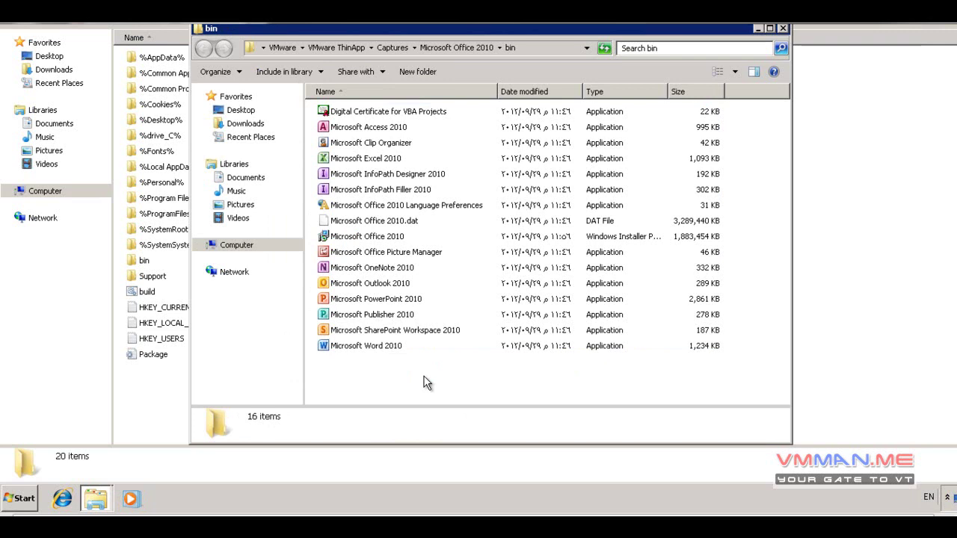
click(420, 221)
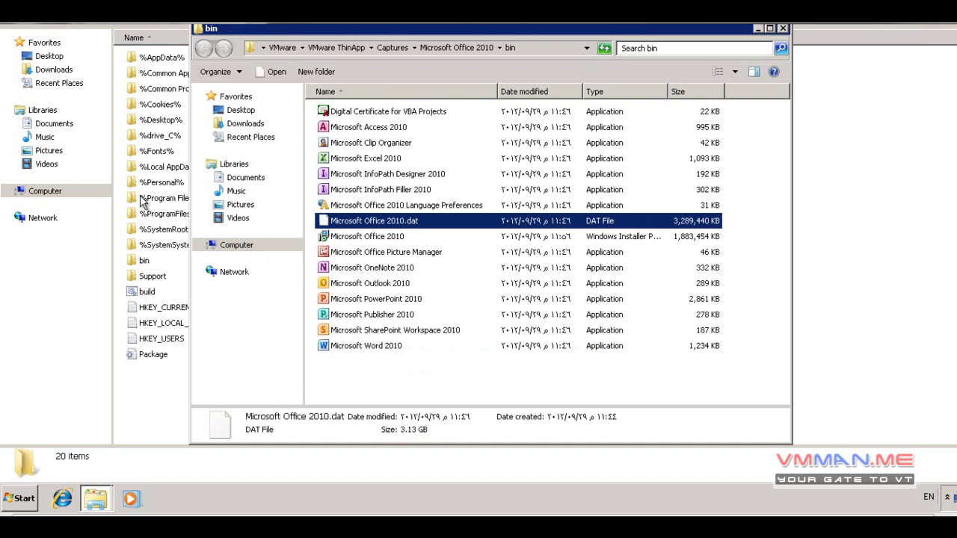
- Compare the sizes of the Word, SharePoint Workspace, Publisher, PowerPoint and Outlook executables with Microsoft Office 2010.dat
click(388, 346)
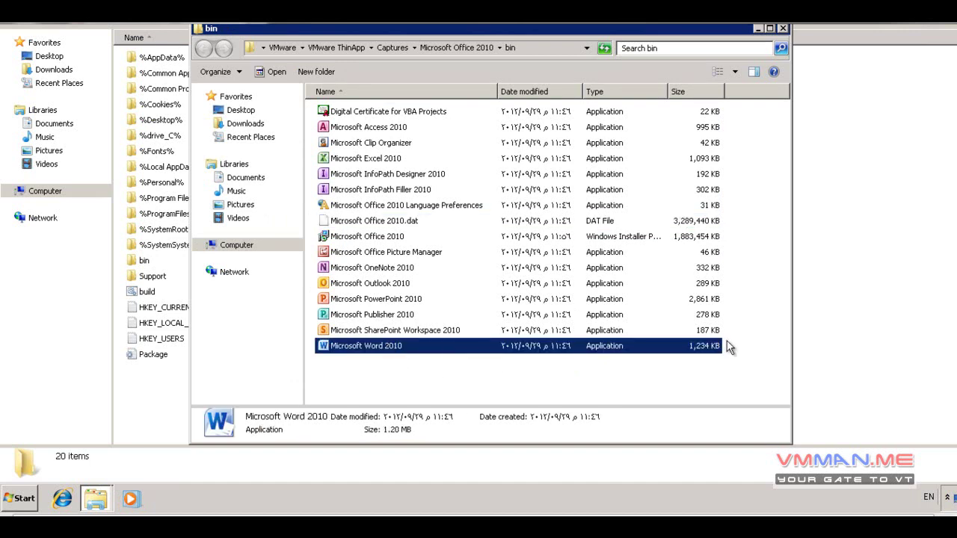
click(687, 329)
click(686, 314)
click(686, 299)
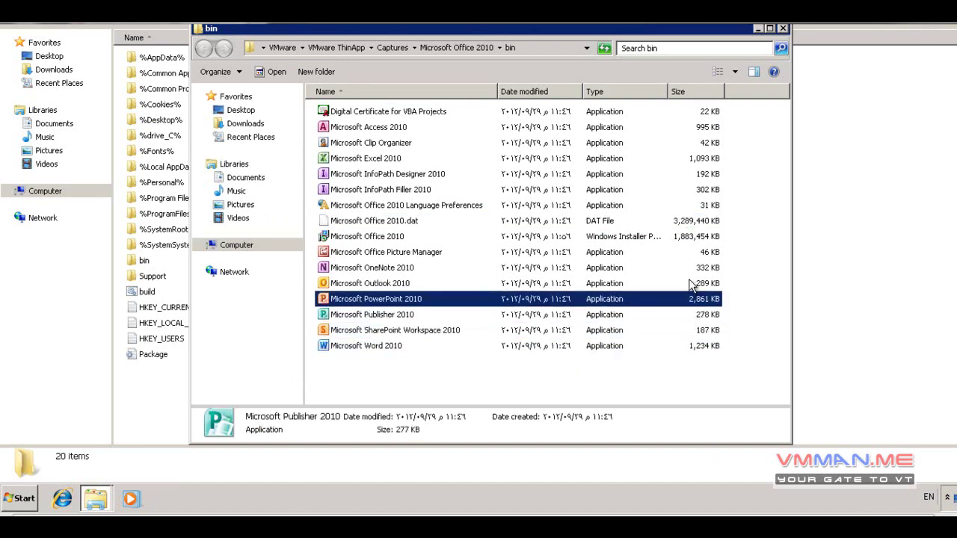
click(692, 284)
click(689, 329)
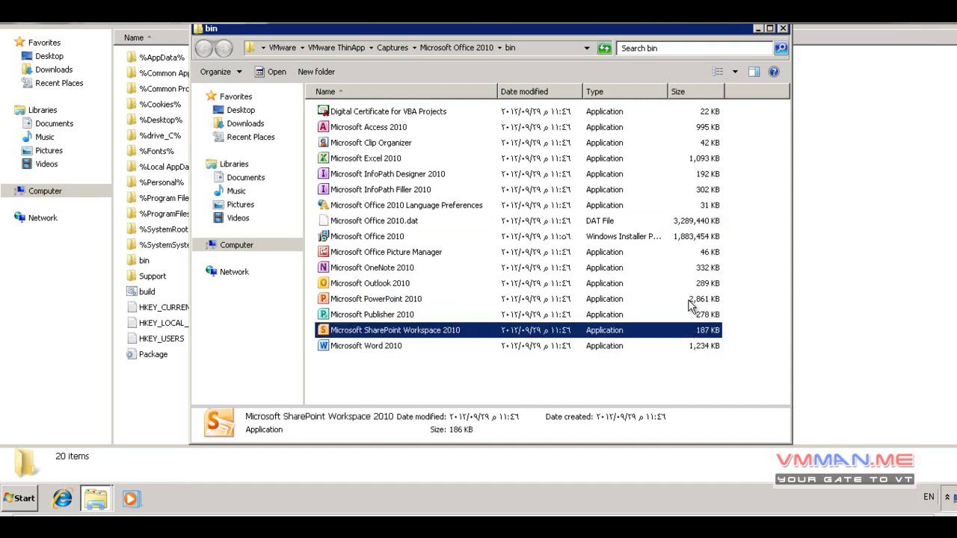
click(689, 300)
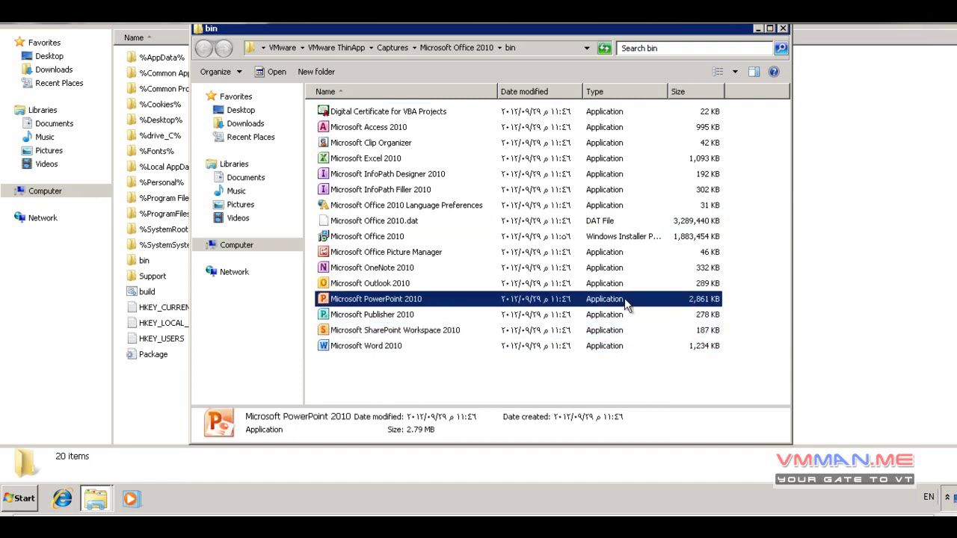
click(436, 288)
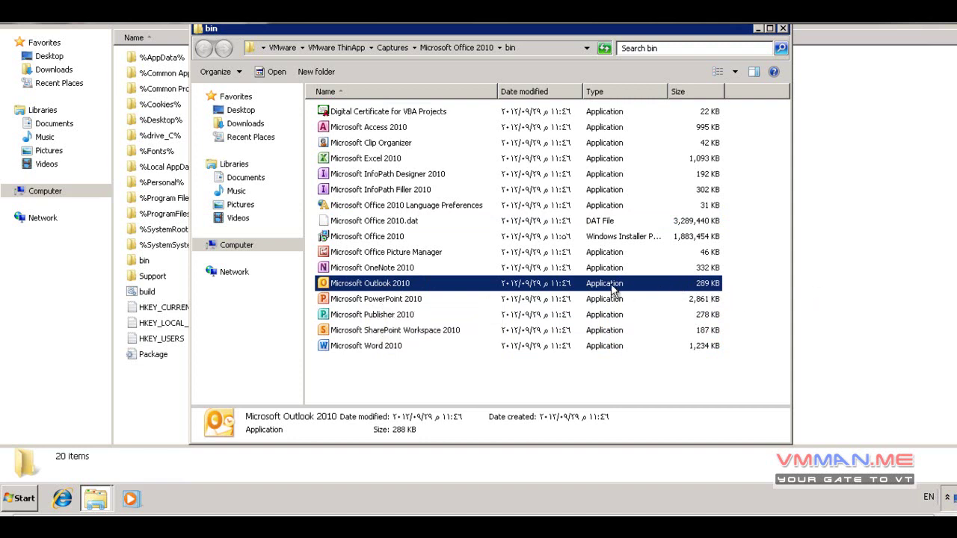
click(674, 224)
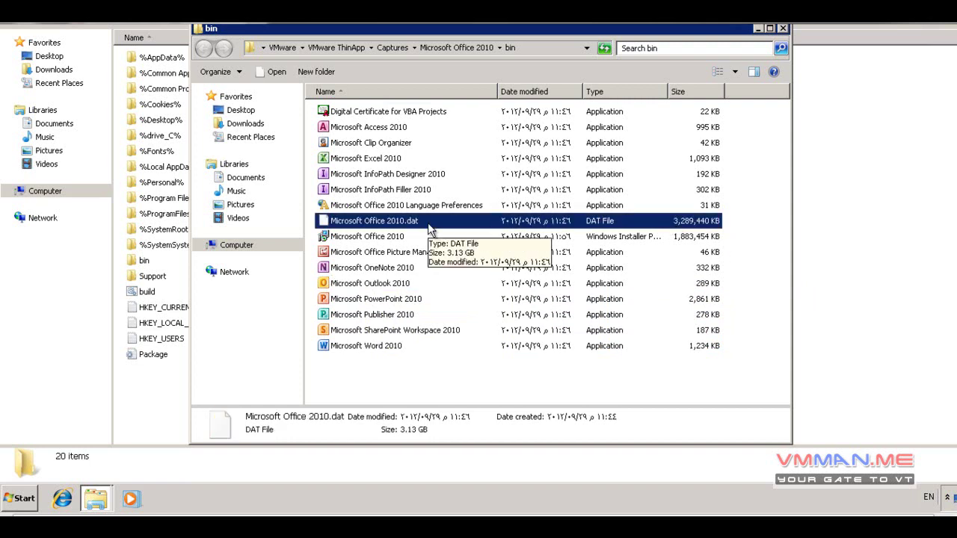
- Highlight every file in the bin folder except the Microsoft Office 2010 installer package, and clear the selection
drag(404, 349, 384, 252)
ctrl+click(387, 219)
ctrl+click(385, 206)
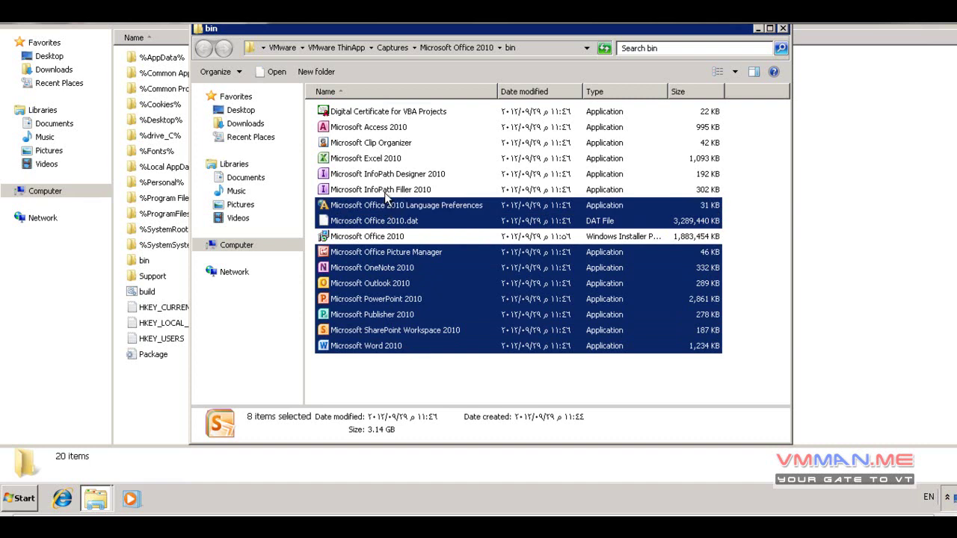
ctrl+click(384, 191)
ctrl+click(385, 175)
ctrl+click(384, 159)
ctrl+click(384, 144)
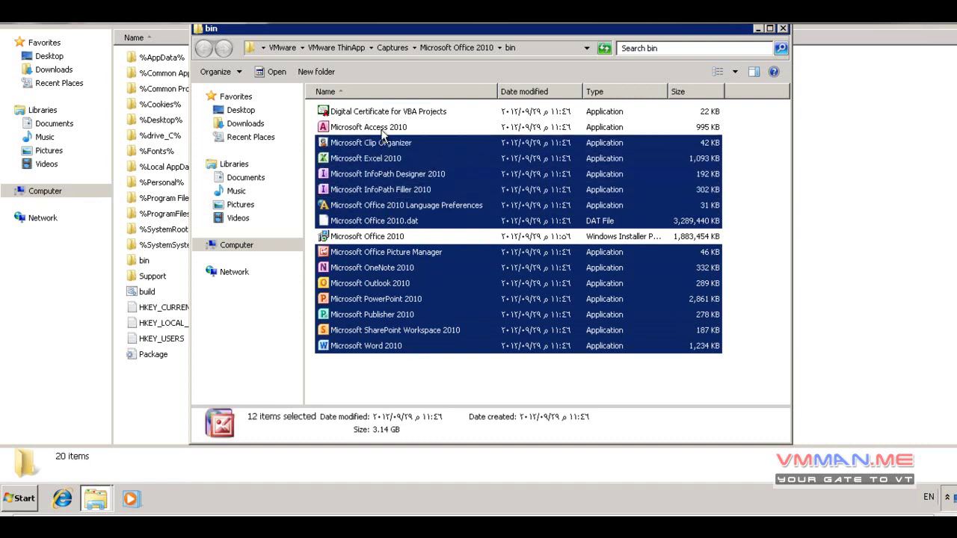
ctrl+click(384, 128)
ctrl+click(382, 115)
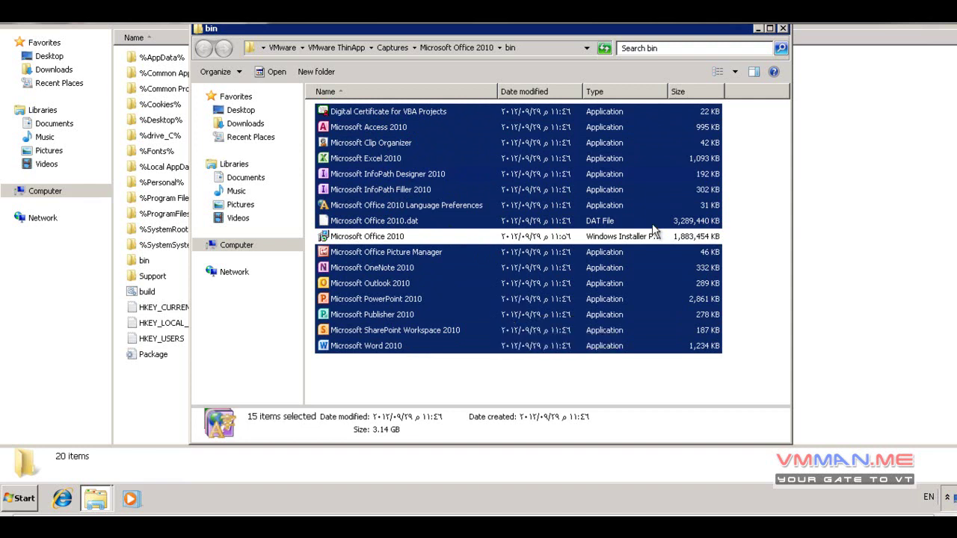
click(507, 389)
- Move the Microsoft Office 2010 Windows Installer package from the bin folder to the parent project folder
click(387, 238)
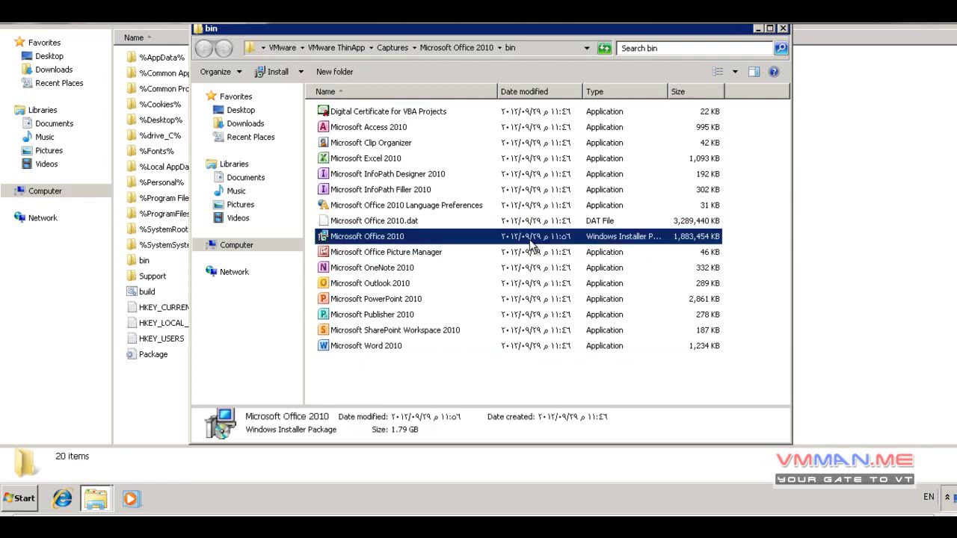
right_click(639, 236)
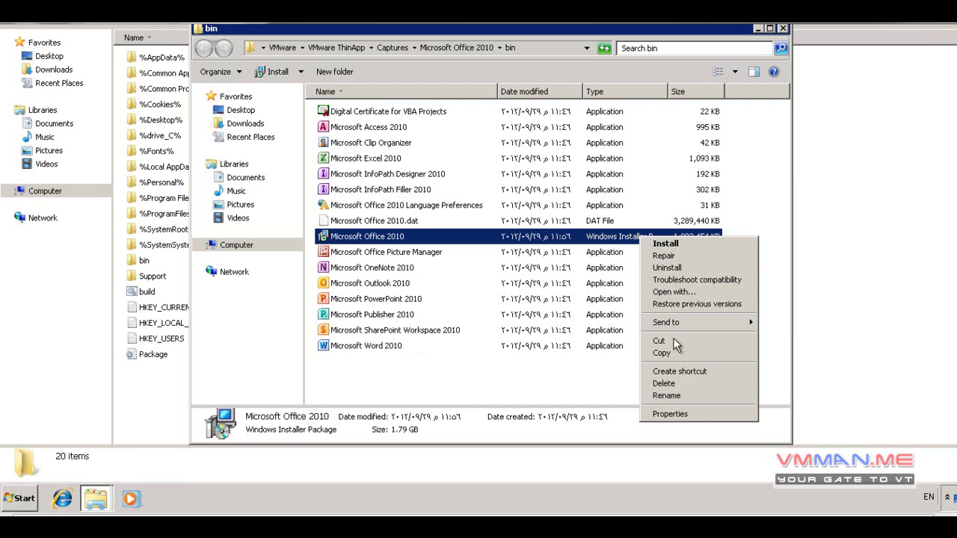
click(661, 341)
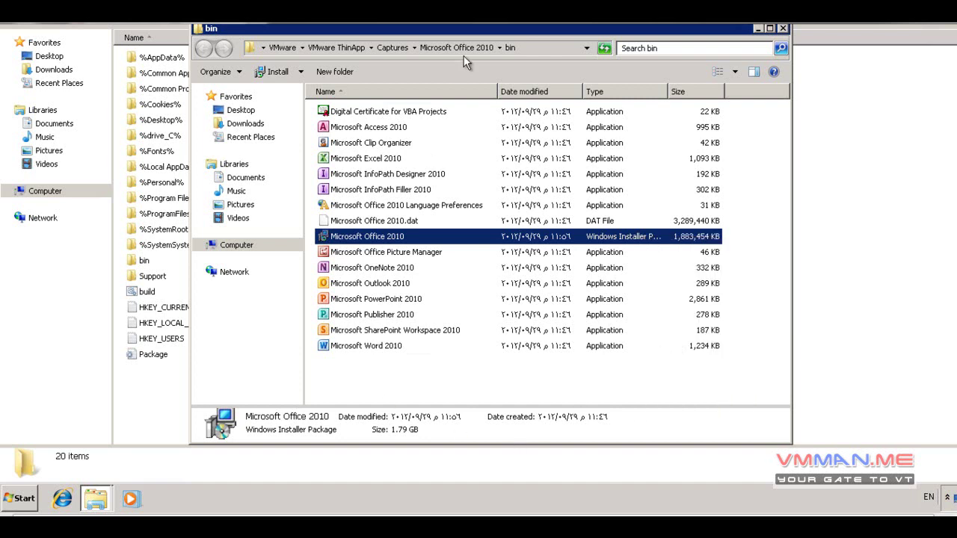
drag(466, 33, 623, 34)
click(247, 386)
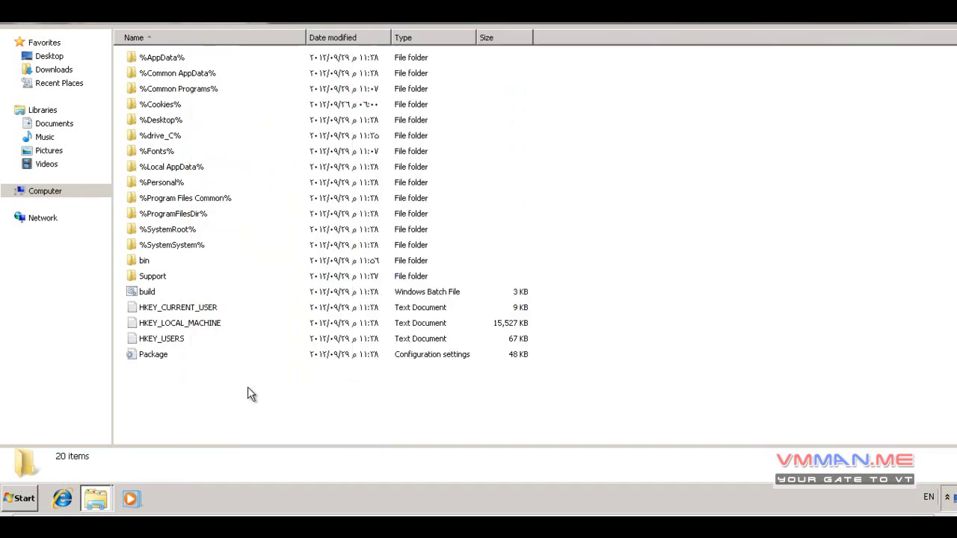
right_click(248, 387)
click(273, 286)
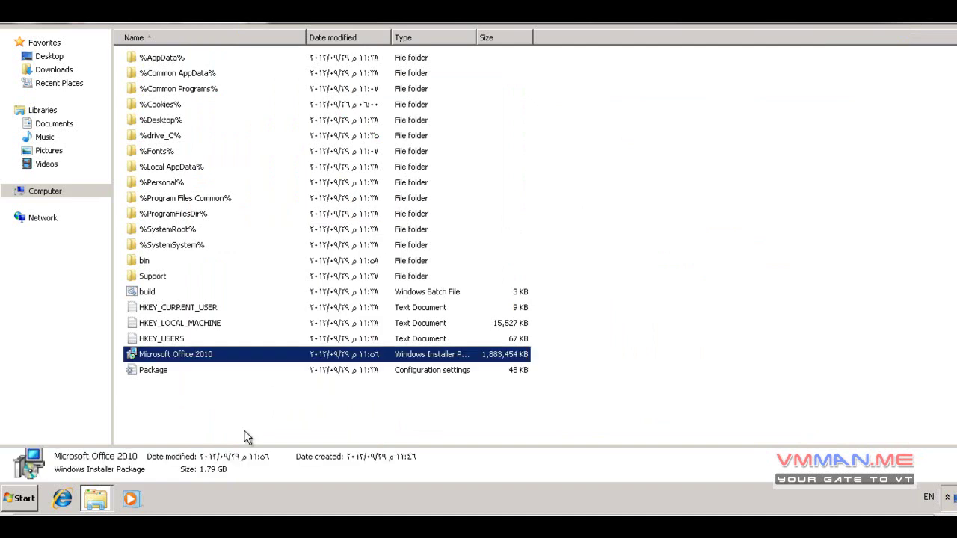
click(248, 437)
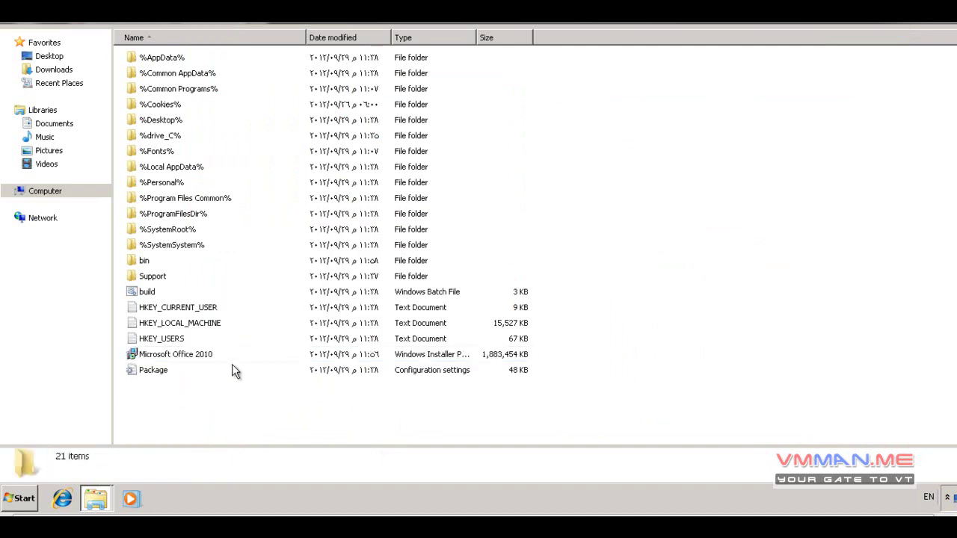
- Bring the bin folder window back to the front and look over the list of all installed programs
mouse_move(196, 359)
mouse_move(96, 498)
click(97, 468)
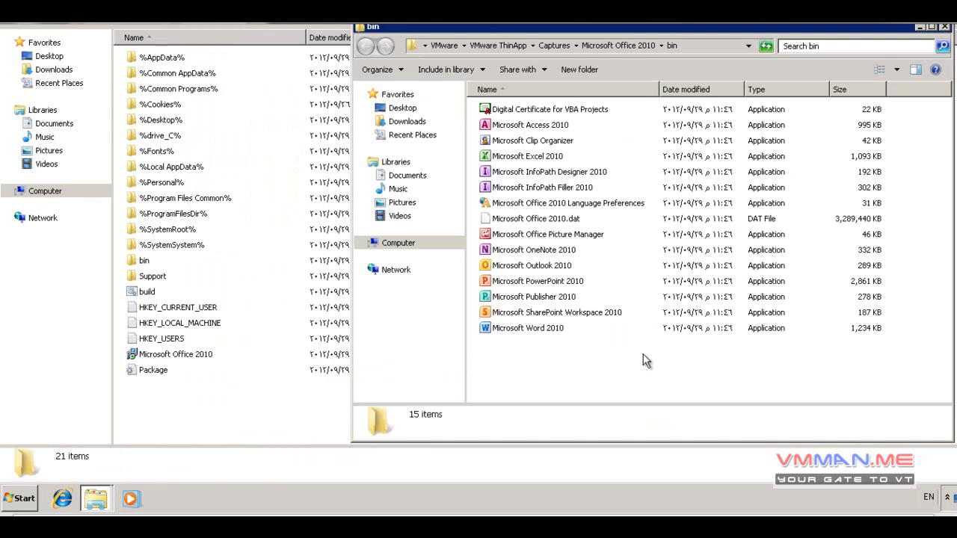
click(14, 504)
click(42, 443)
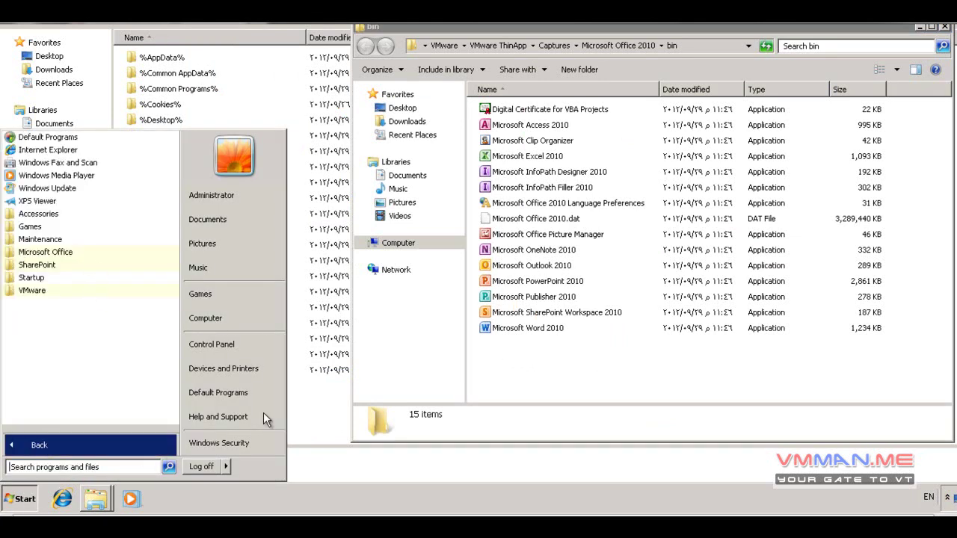
click(599, 375)
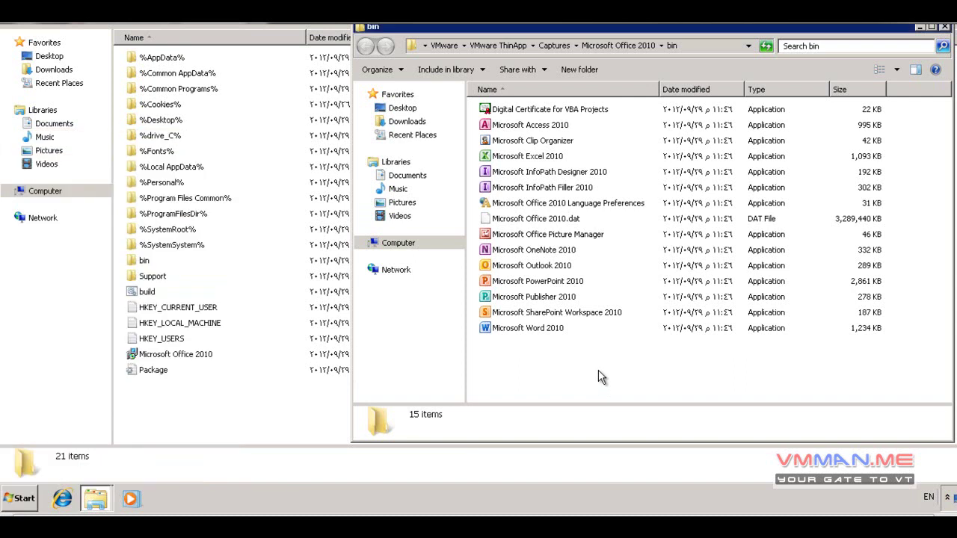
- Launch the portable Microsoft Excel 2010, accept the "Don't make changes" option, and close Excel and the bin folder
double_click(534, 158)
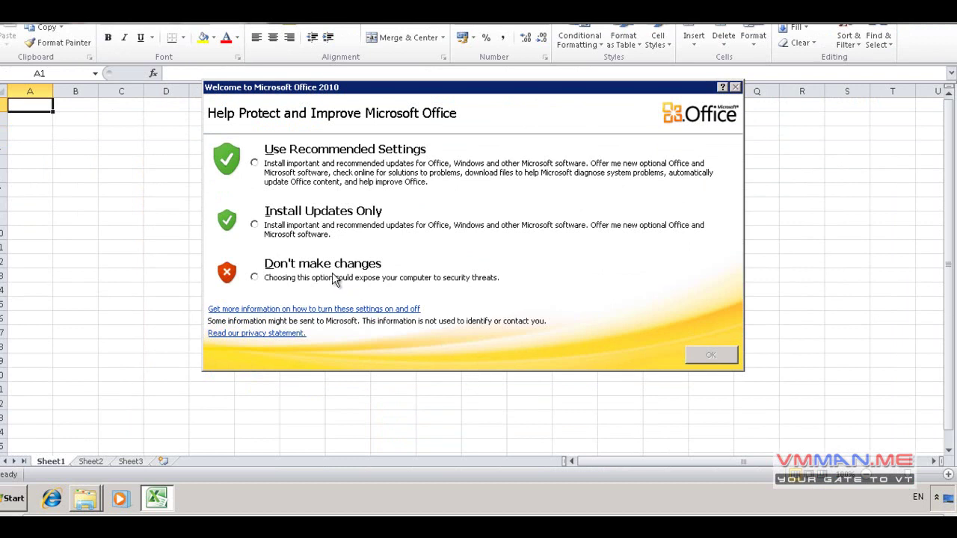
click(335, 282)
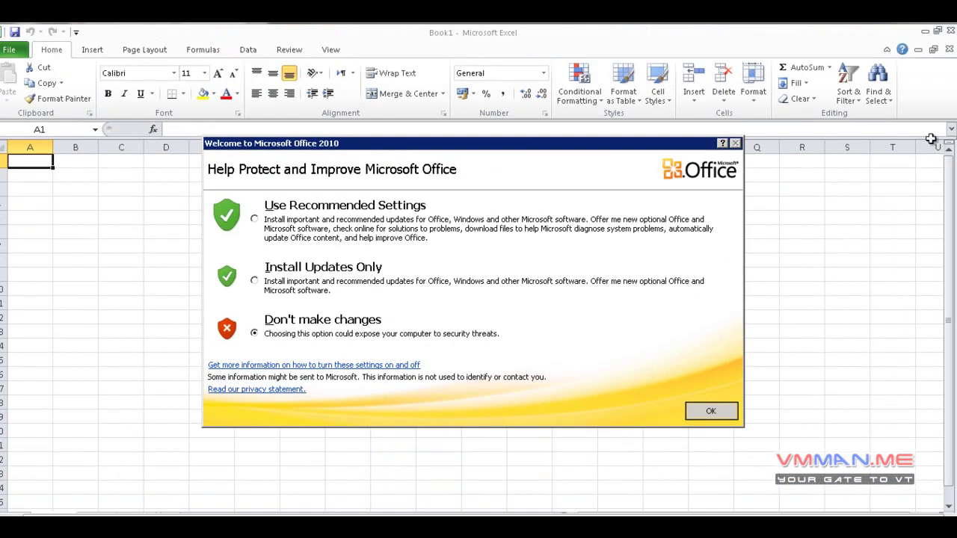
key(Return)
click(949, 31)
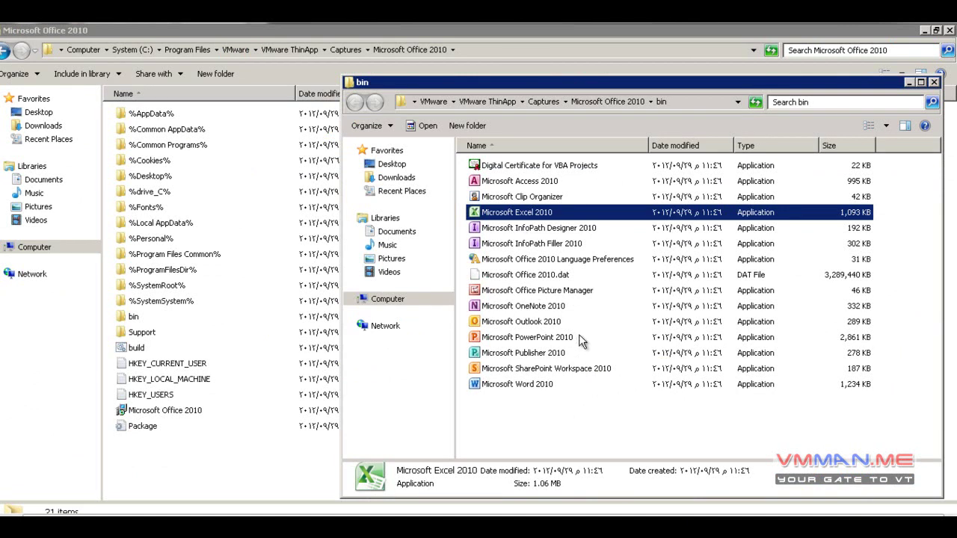
click(934, 82)
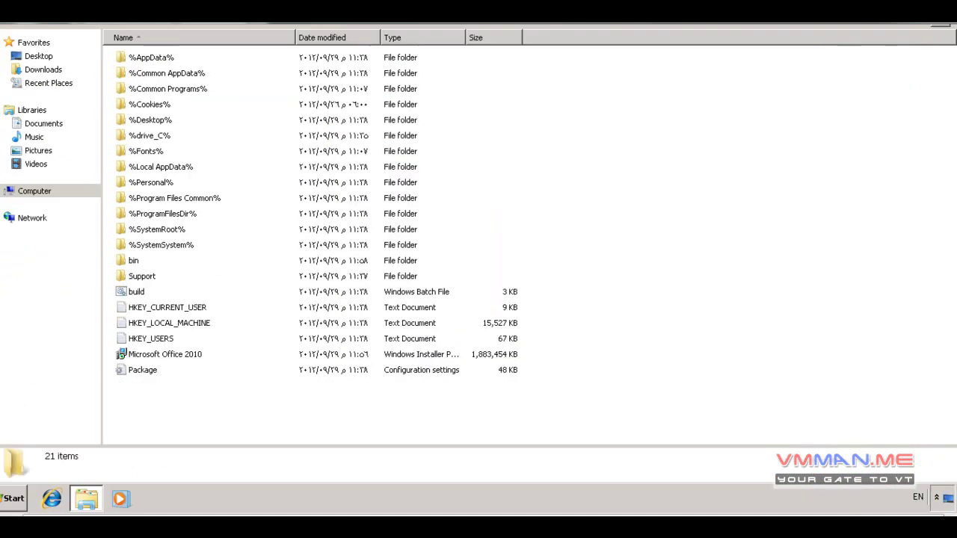
- Start installing the Microsoft Office 2010 installer package from the project folder and cancel the installation
click(9, 498)
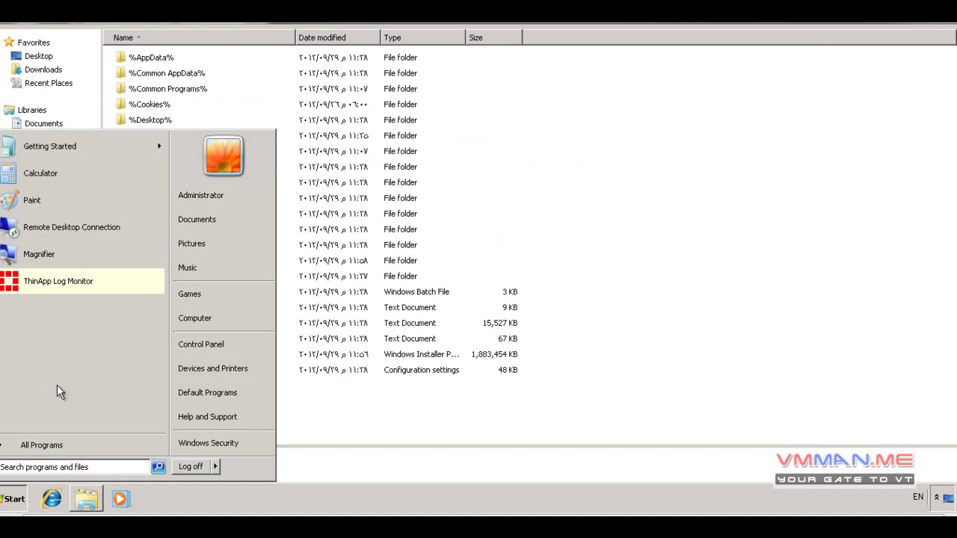
click(407, 406)
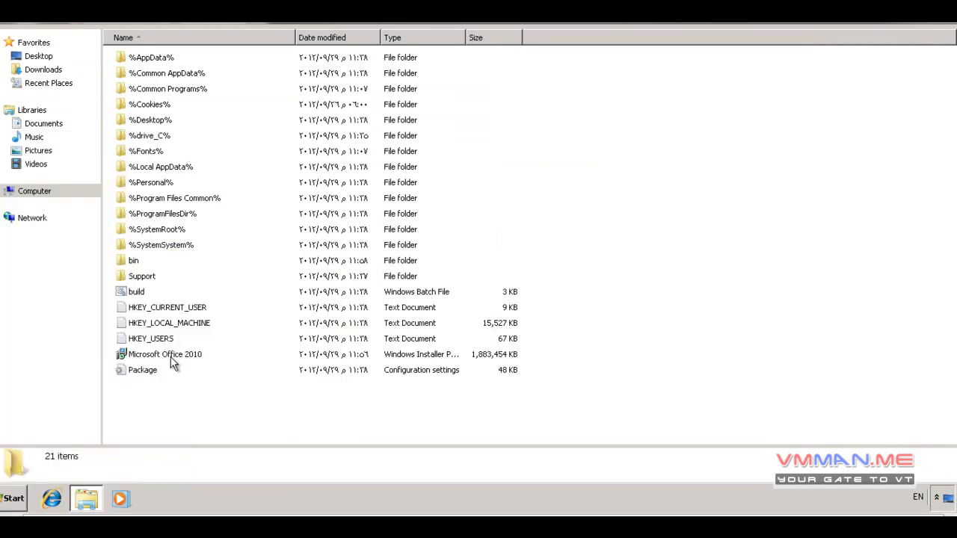
click(171, 360)
double_click(302, 357)
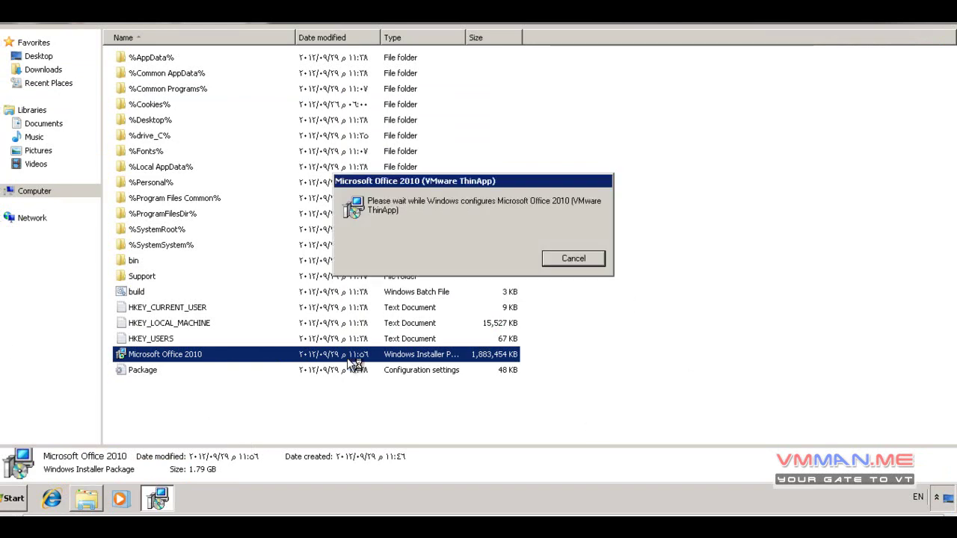
click(571, 259)
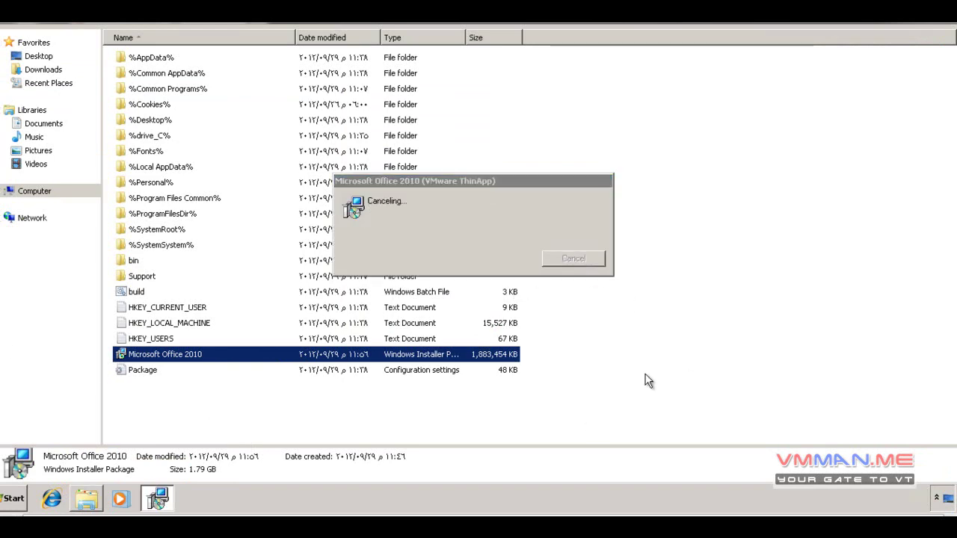
- View the Microsoft Office entry in the list of all programs and close the list
click(18, 498)
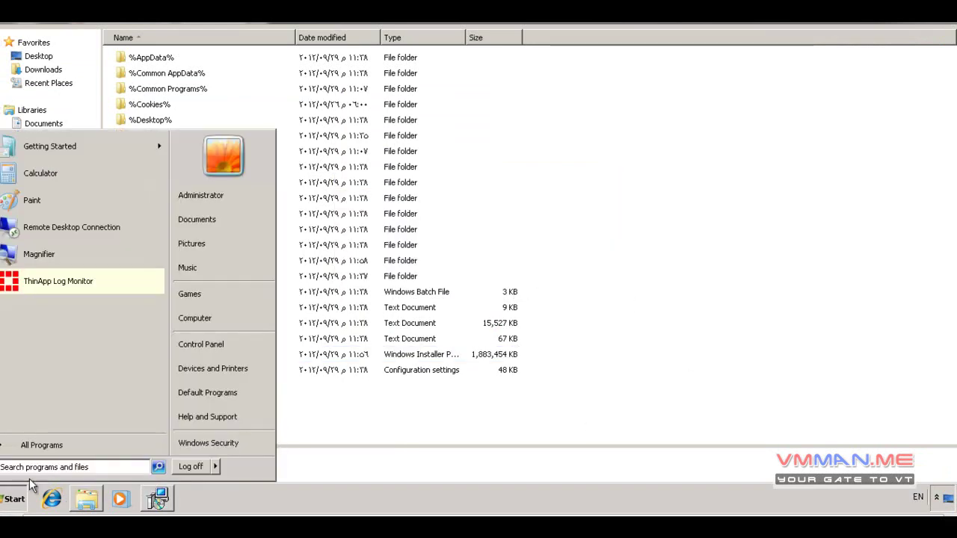
click(29, 444)
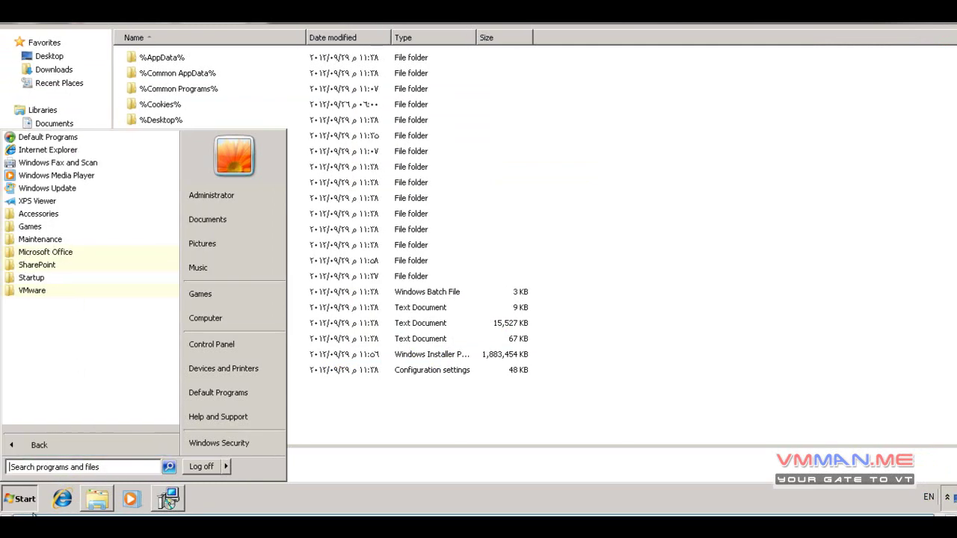
click(419, 406)
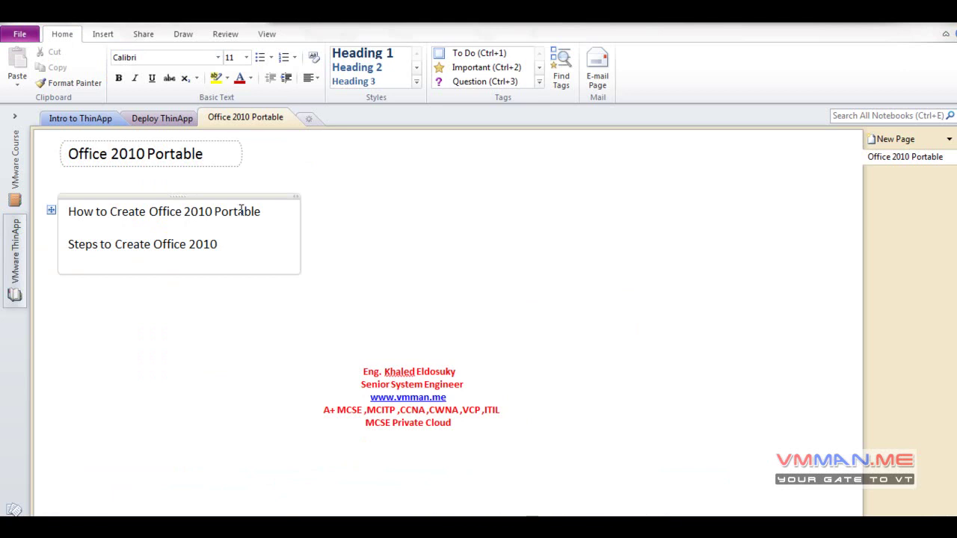
- Switch to OneNote, review the Deploy ThinApp section's supported platforms, and return to the Office 2010 Portable notes
click(241, 237)
click(665, 278)
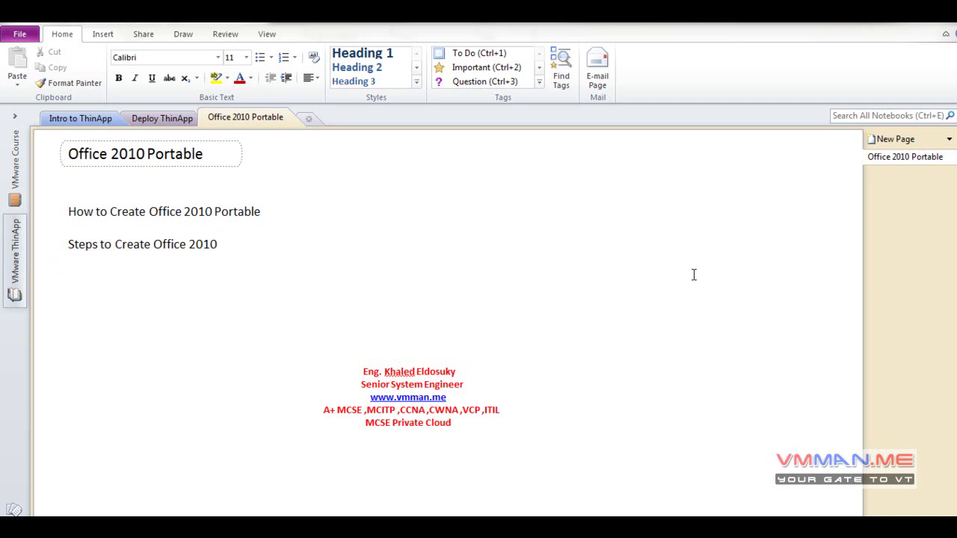
click(164, 118)
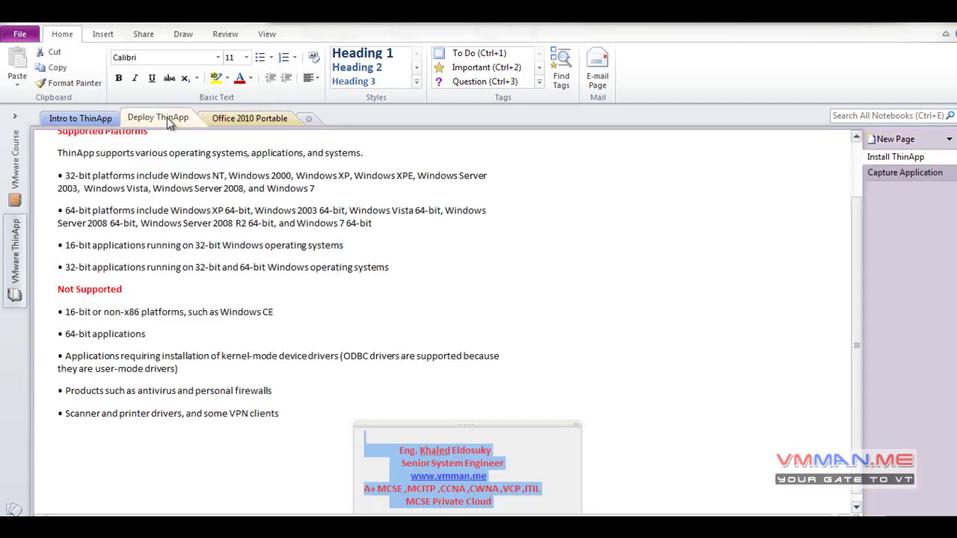
scroll(221, 226, up, 2)
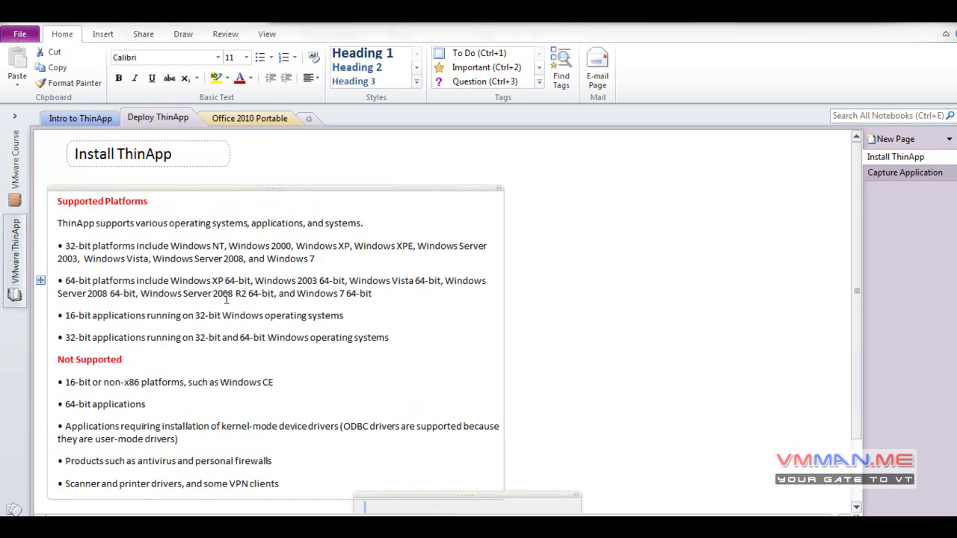
click(249, 118)
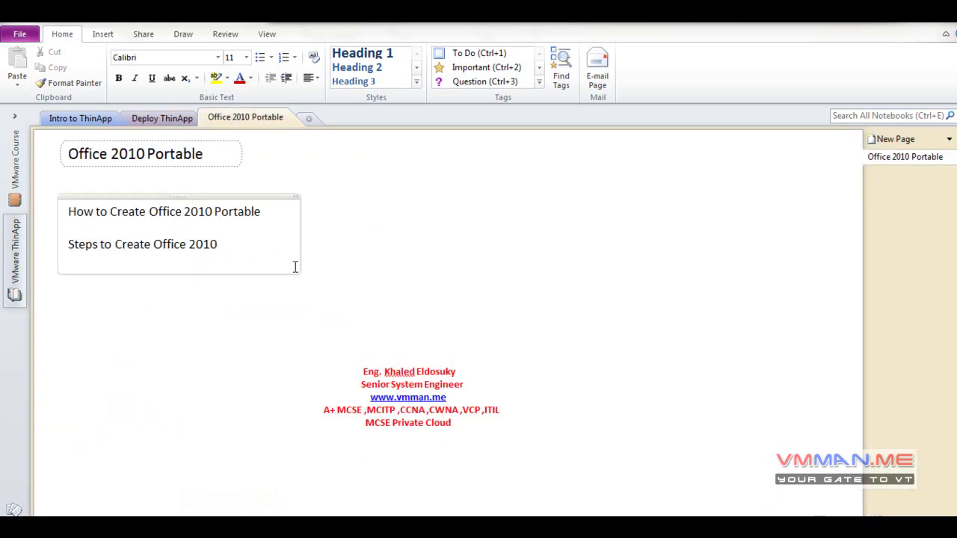